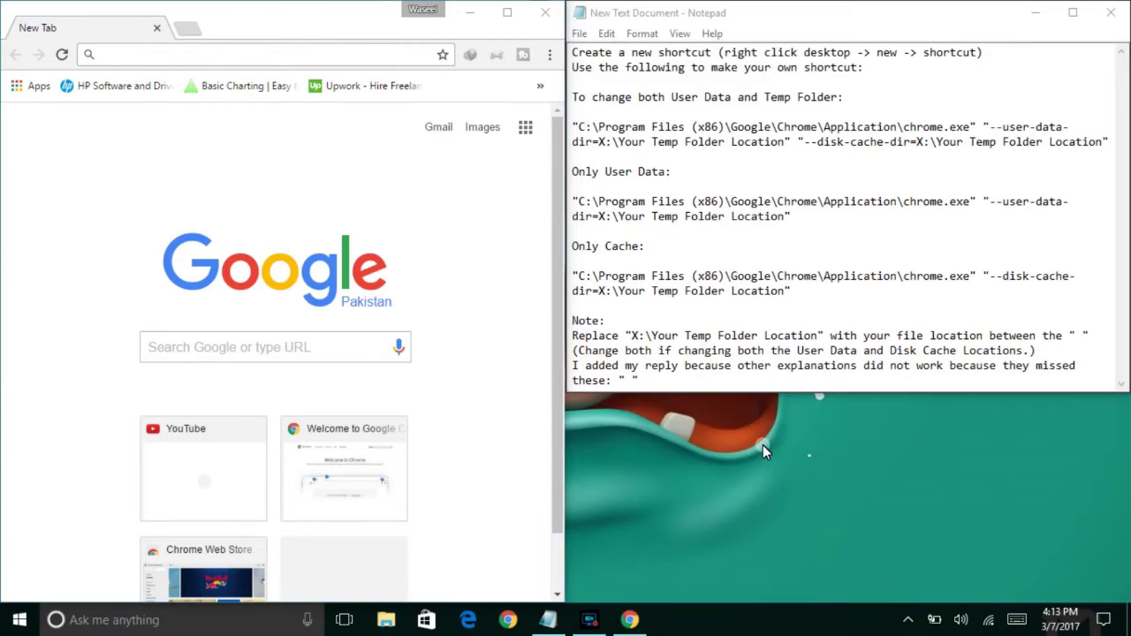
Refresh the desktop from its right-click menu
right_click(762, 444)
mouse_move(508, 239)
click(619, 278)
right_click(650, 423)
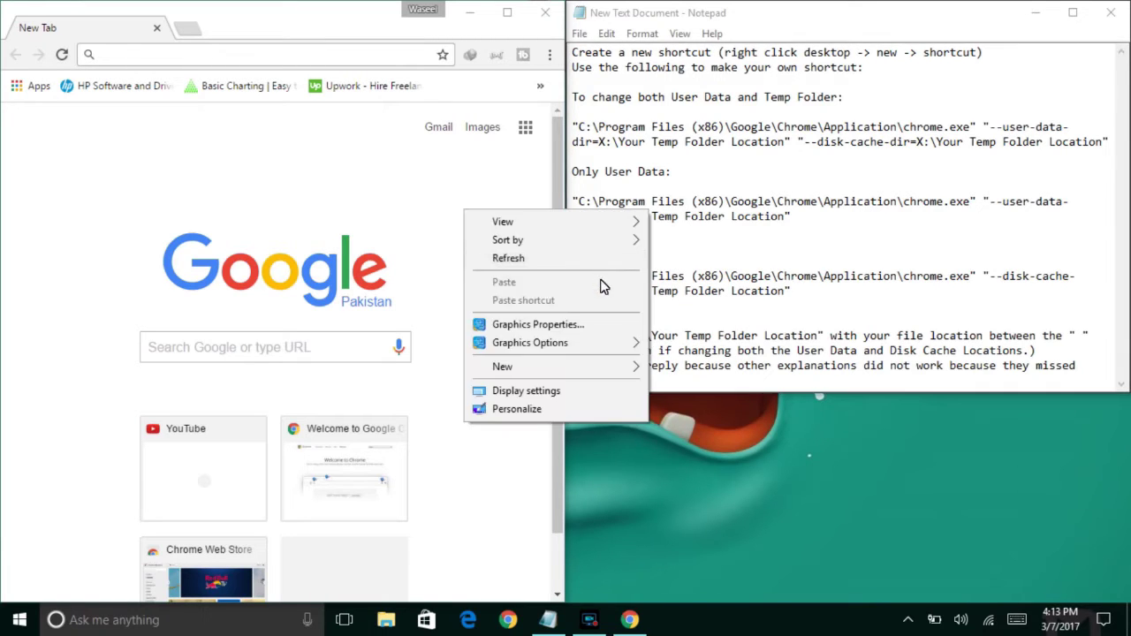
click(585, 267)
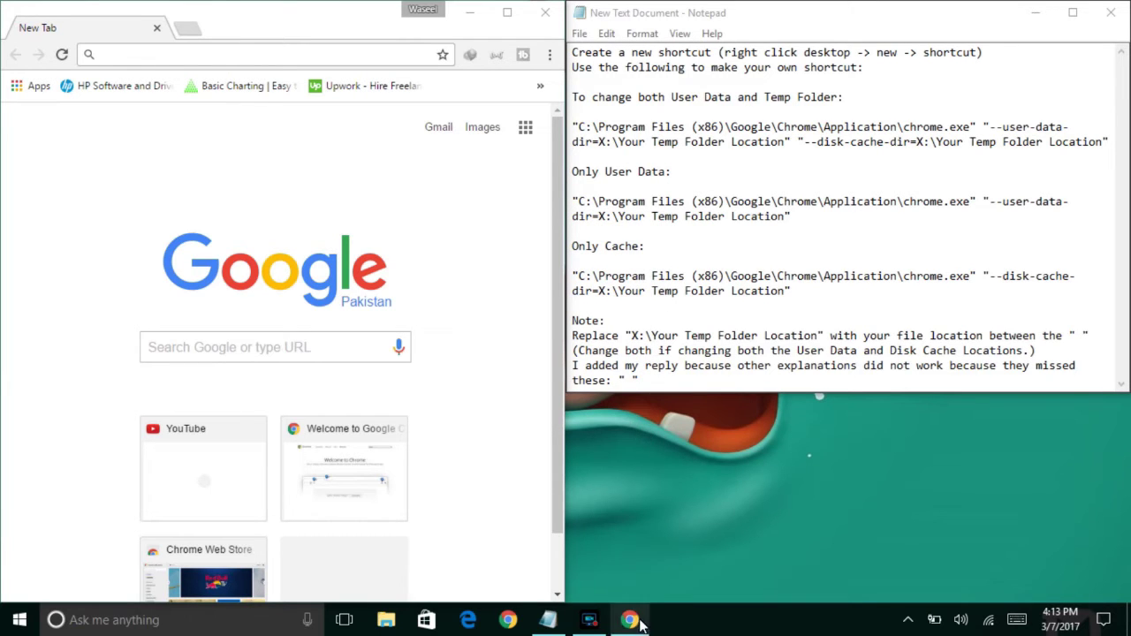
Load youtube.com from Chrome's address bar
click(235, 55)
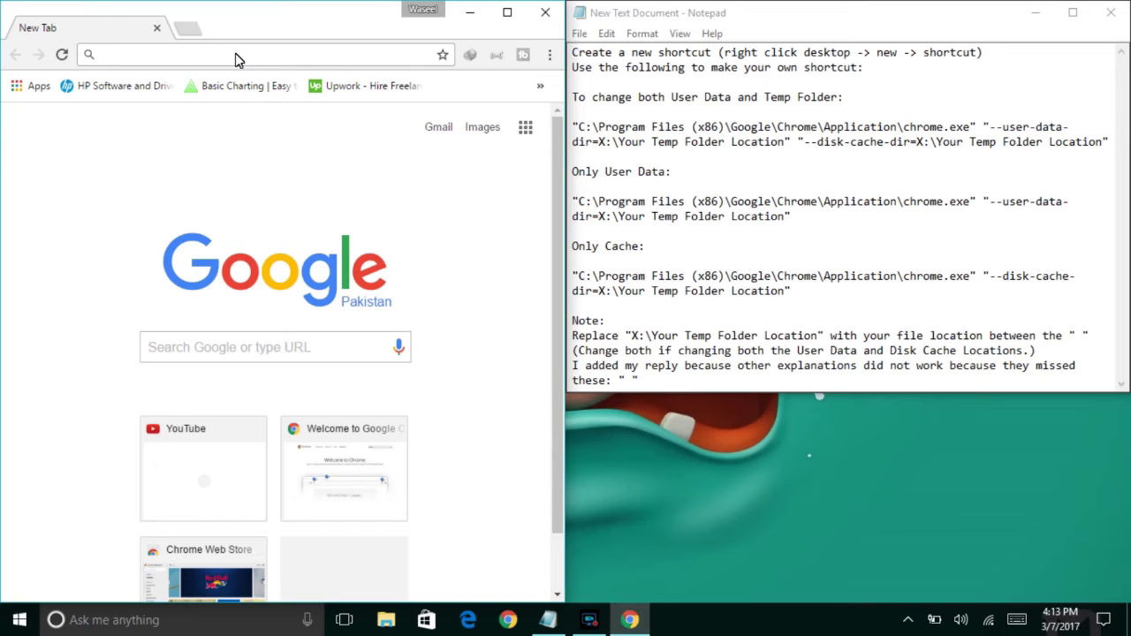
text(youtu)
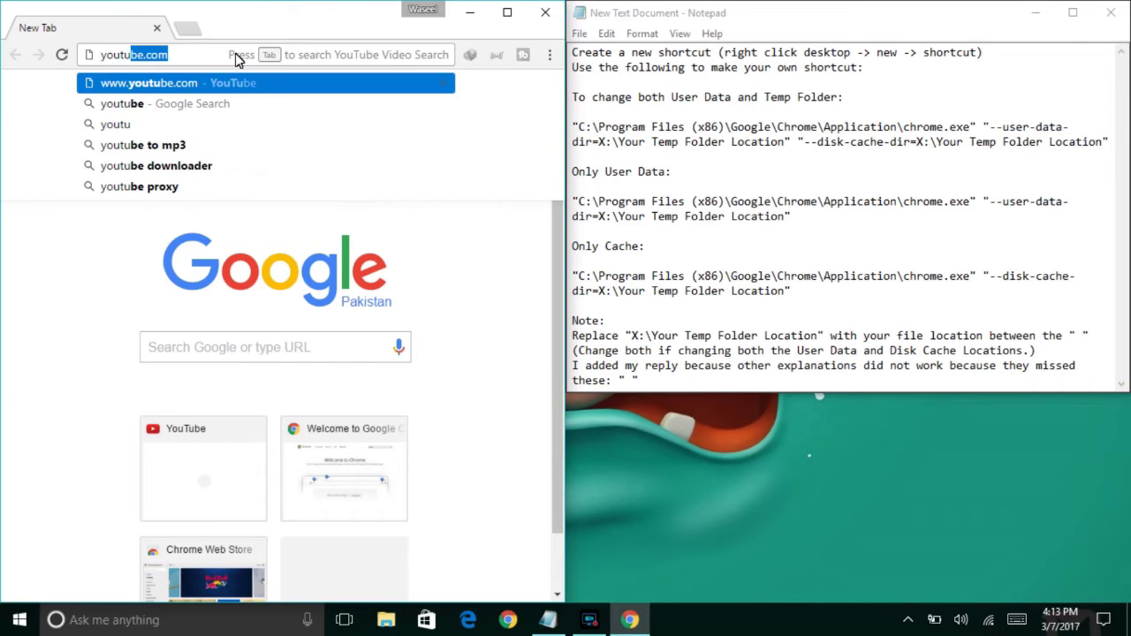
text(be)
key(Return)
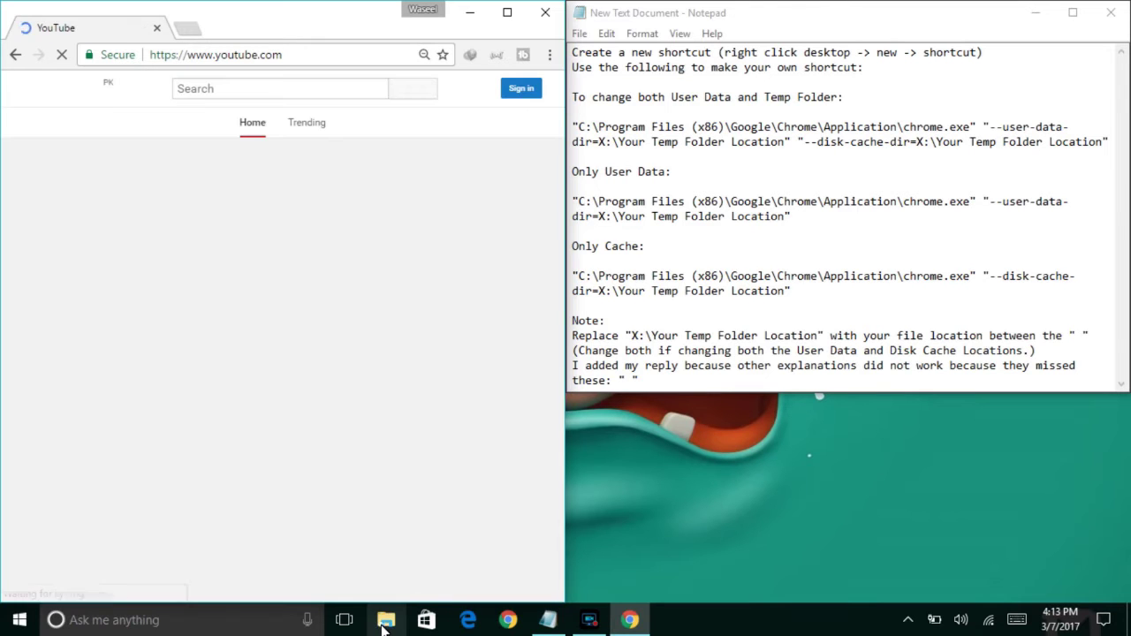
click(386, 622)
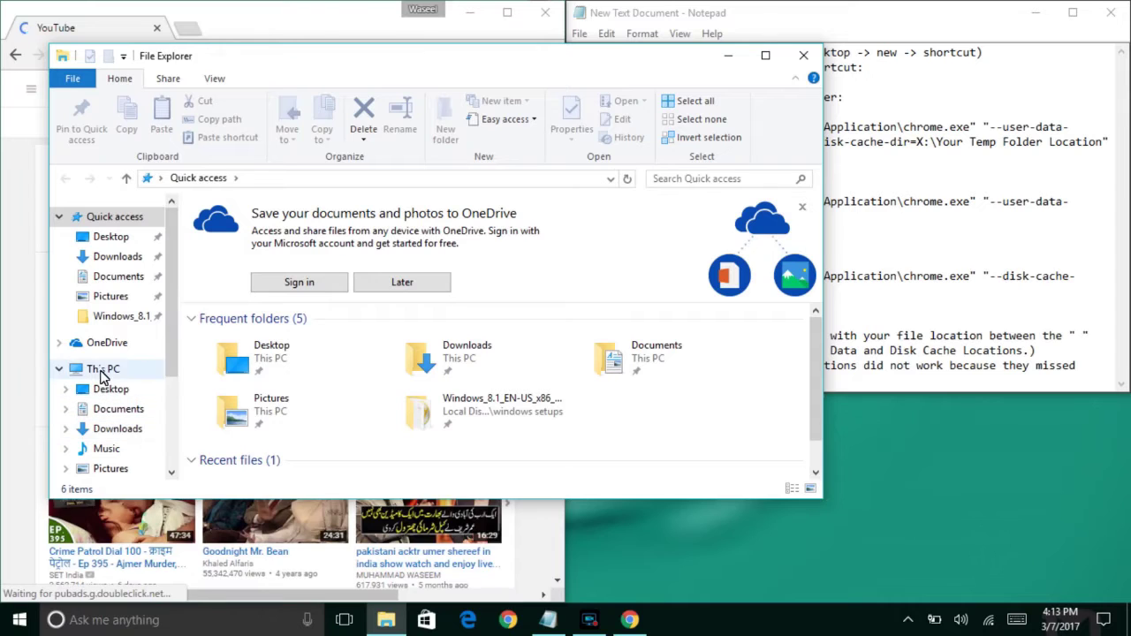
Show This PC's drives C: to G: in File Explorer, then minimize it
click(115, 370)
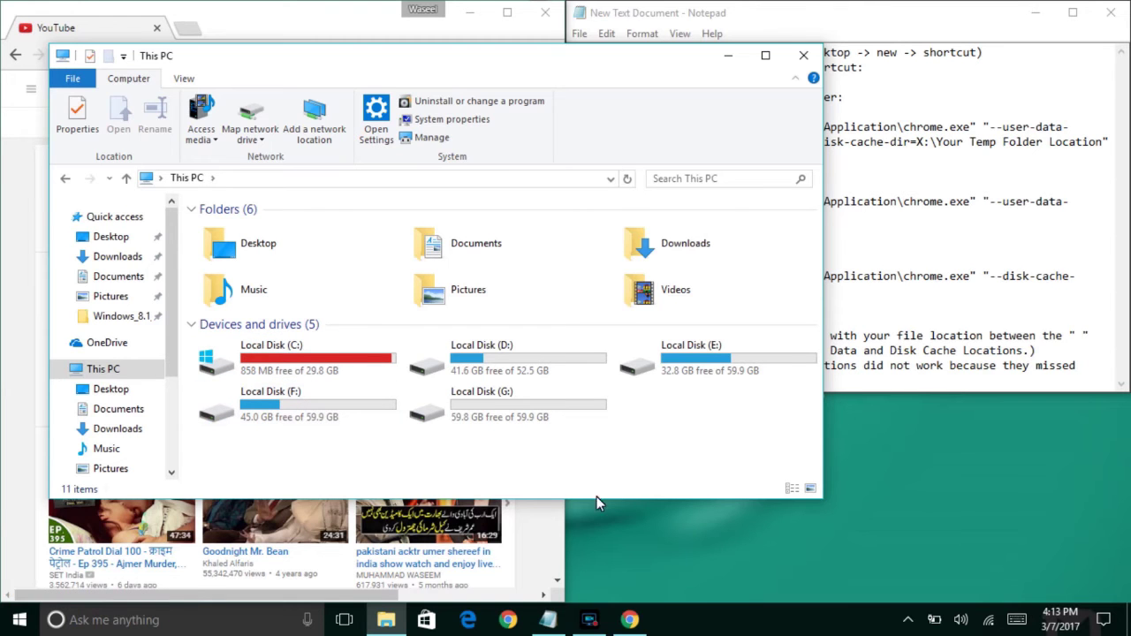
click(727, 55)
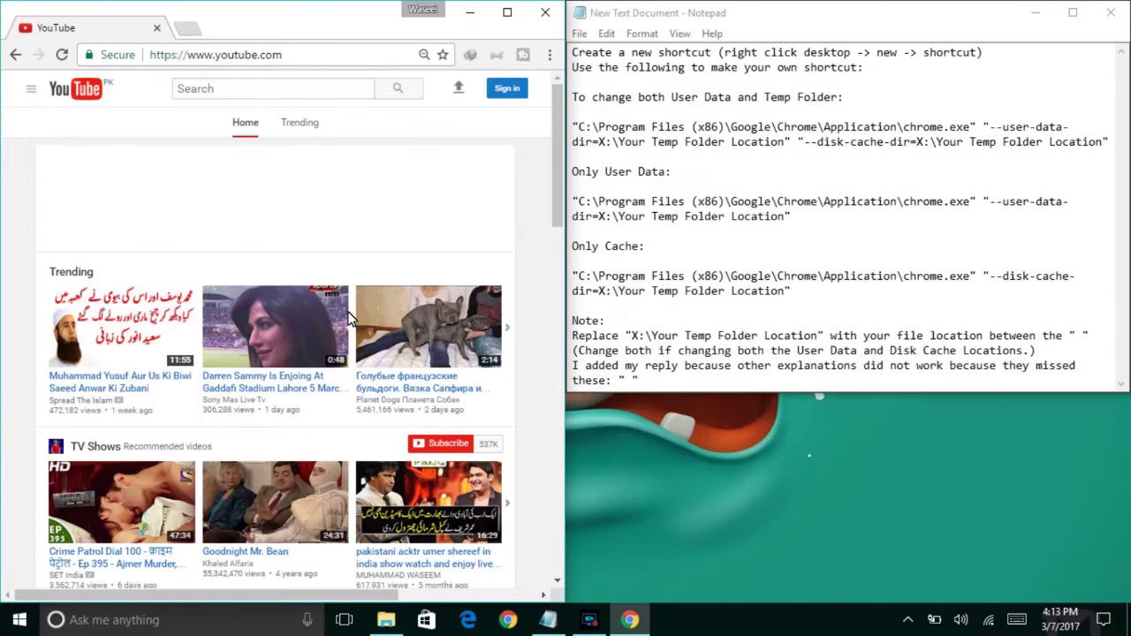
Play the Comedy Nights With Kapil episode from YouTube's home page, muted
scroll(215, 488, down, 3)
scroll(309, 363, down, 1)
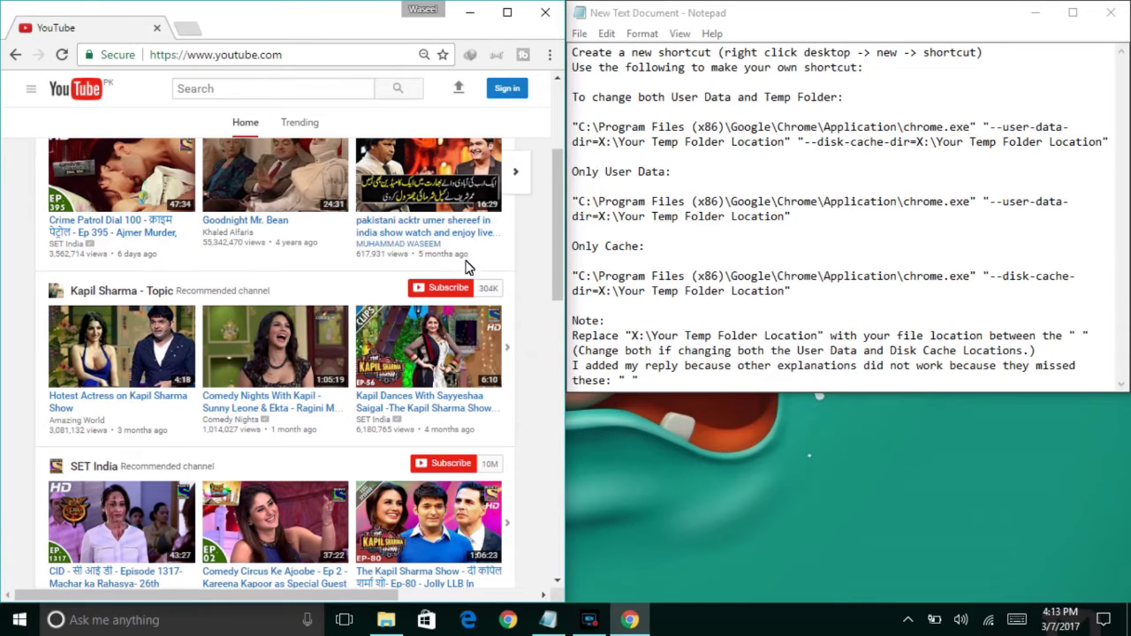
click(274, 341)
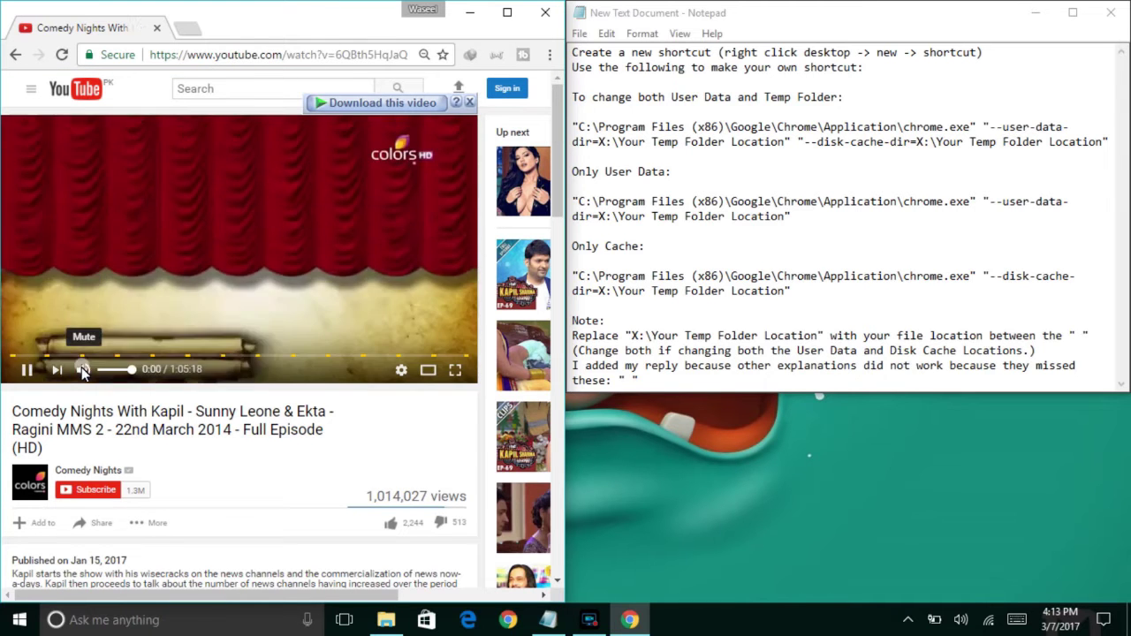
key(m)
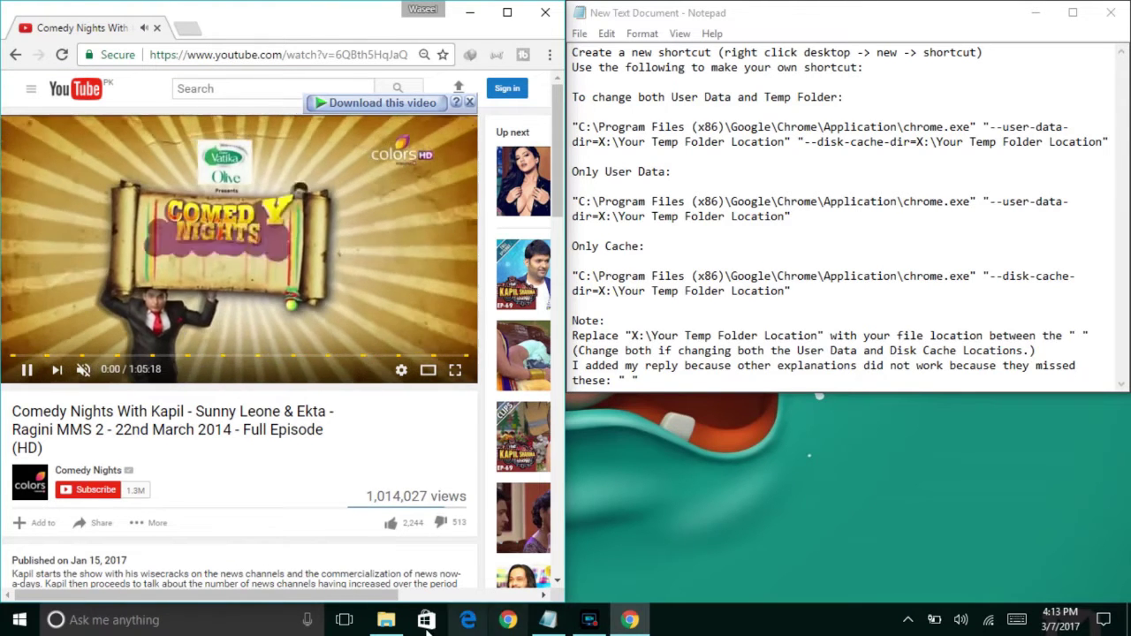
Restore This PC, refresh it three times, then close it and Chrome
click(387, 622)
right_click(278, 460)
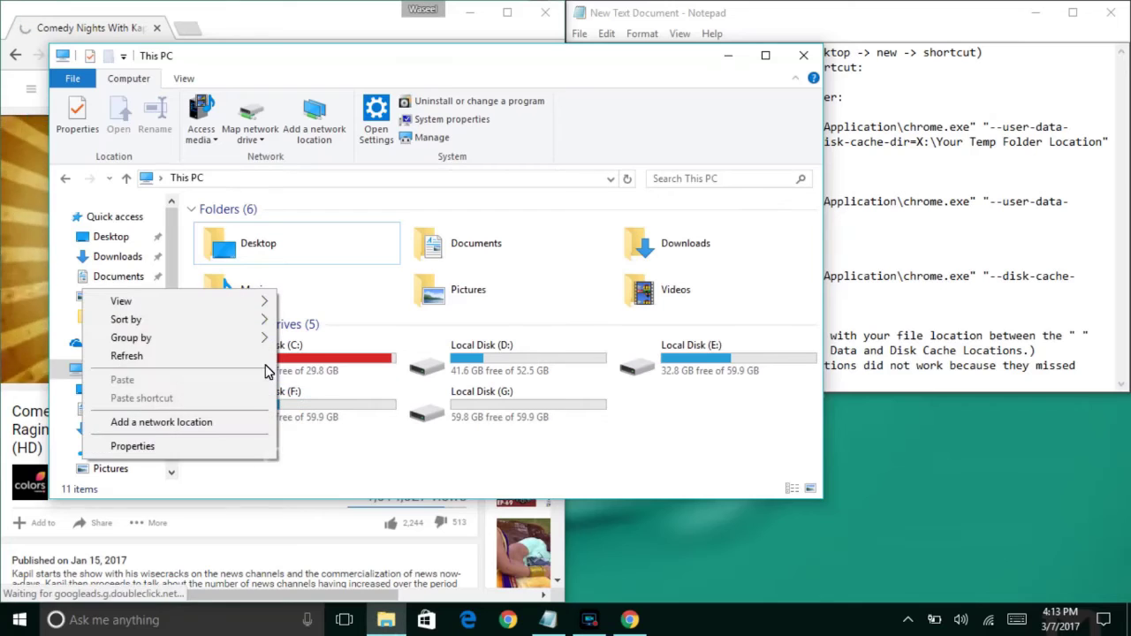
click(250, 357)
right_click(644, 463)
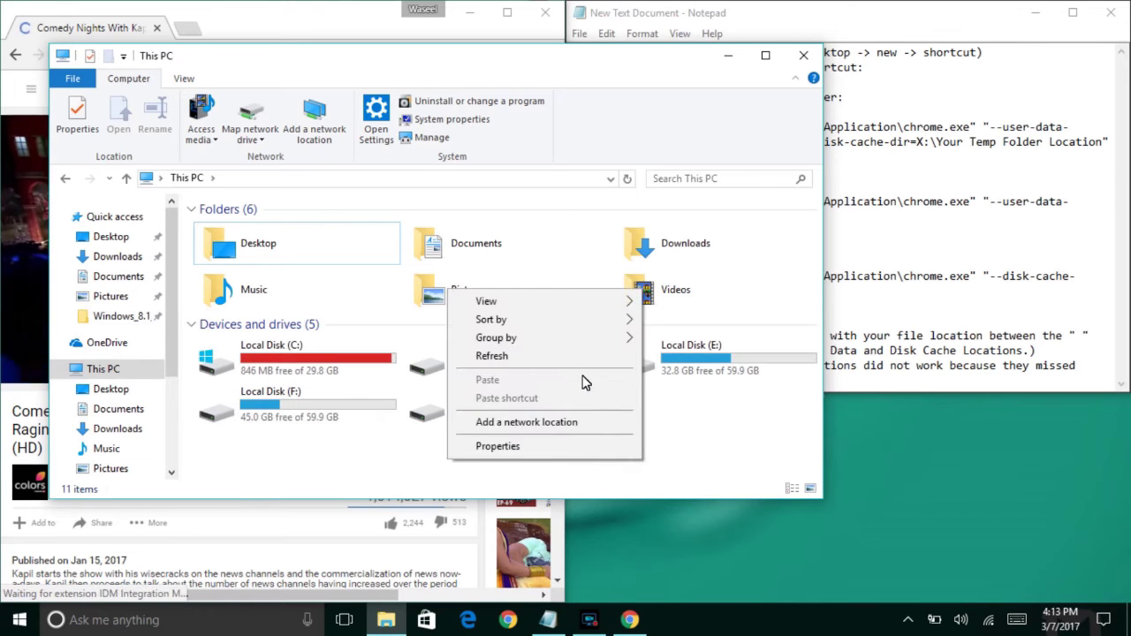
click(578, 359)
right_click(648, 463)
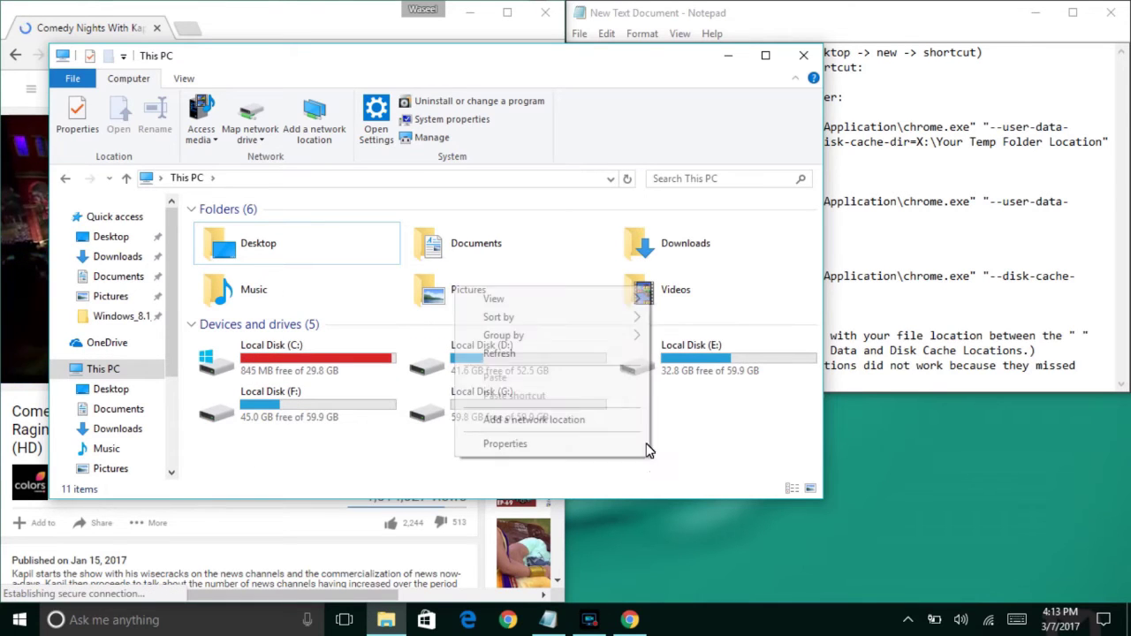
click(530, 355)
click(803, 54)
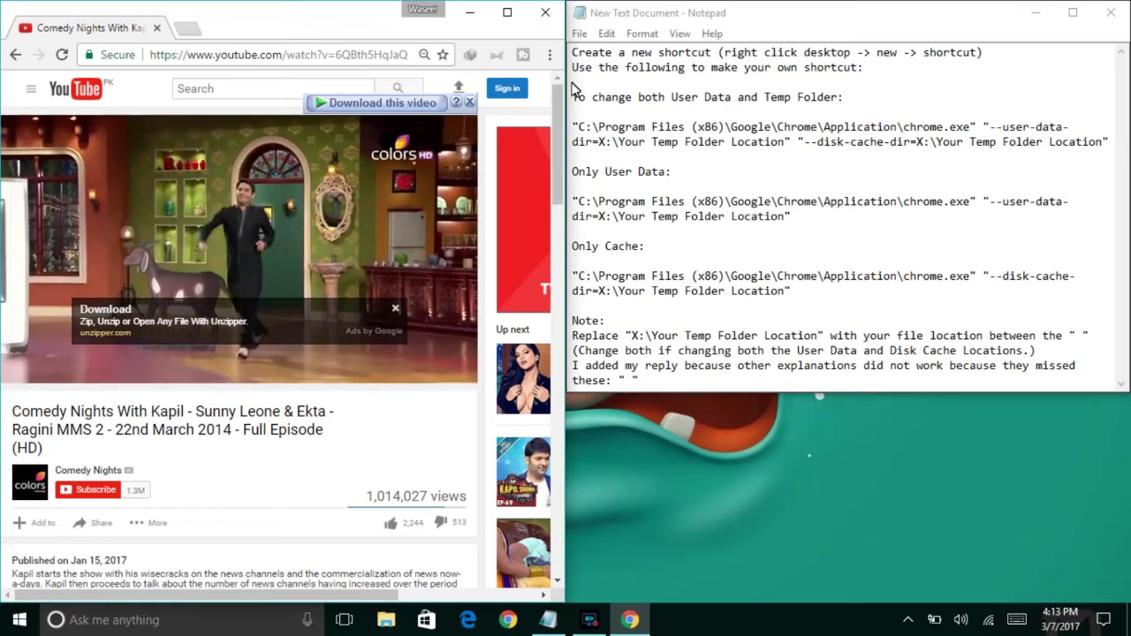
click(545, 16)
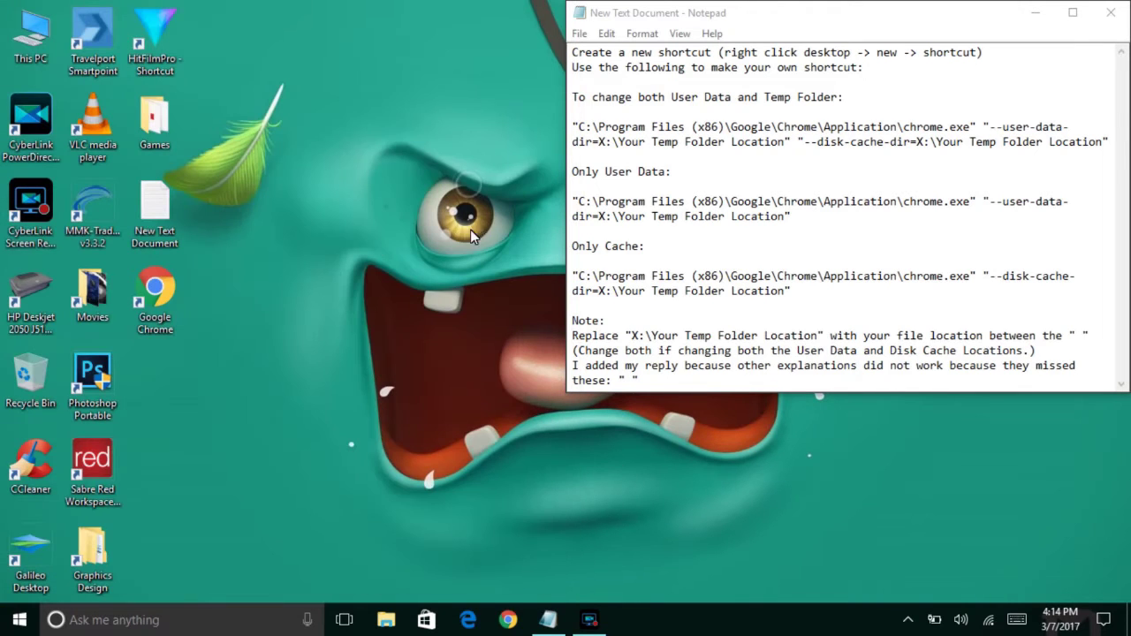
Refresh the desktop twice and highlight the first two instruction lines in Notepad
right_click(467, 184)
click(392, 232)
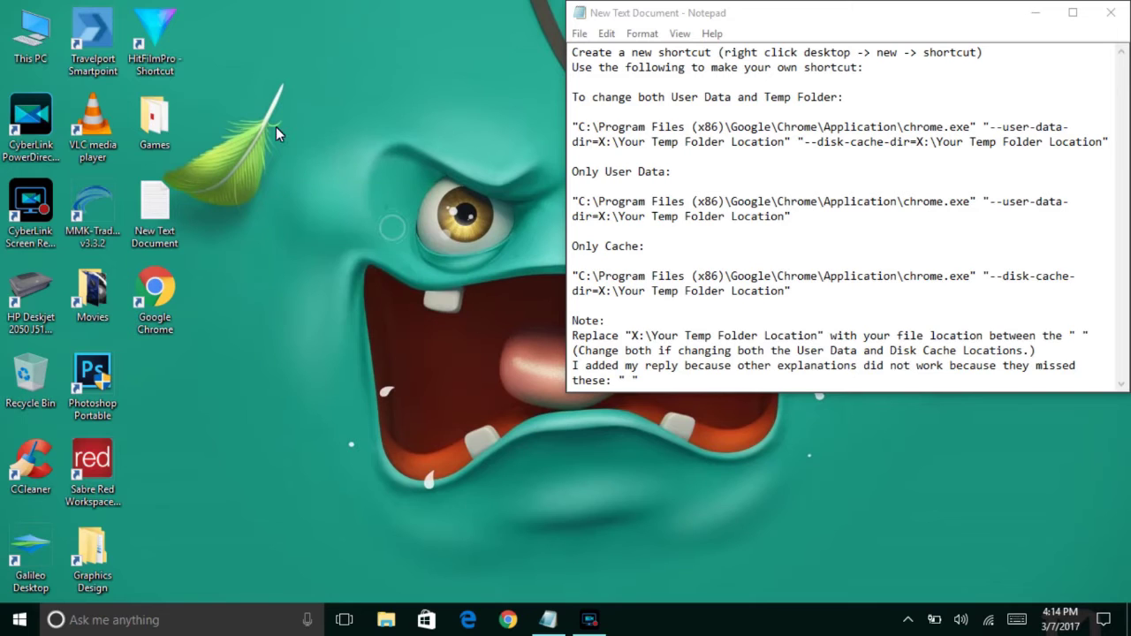
right_click(234, 76)
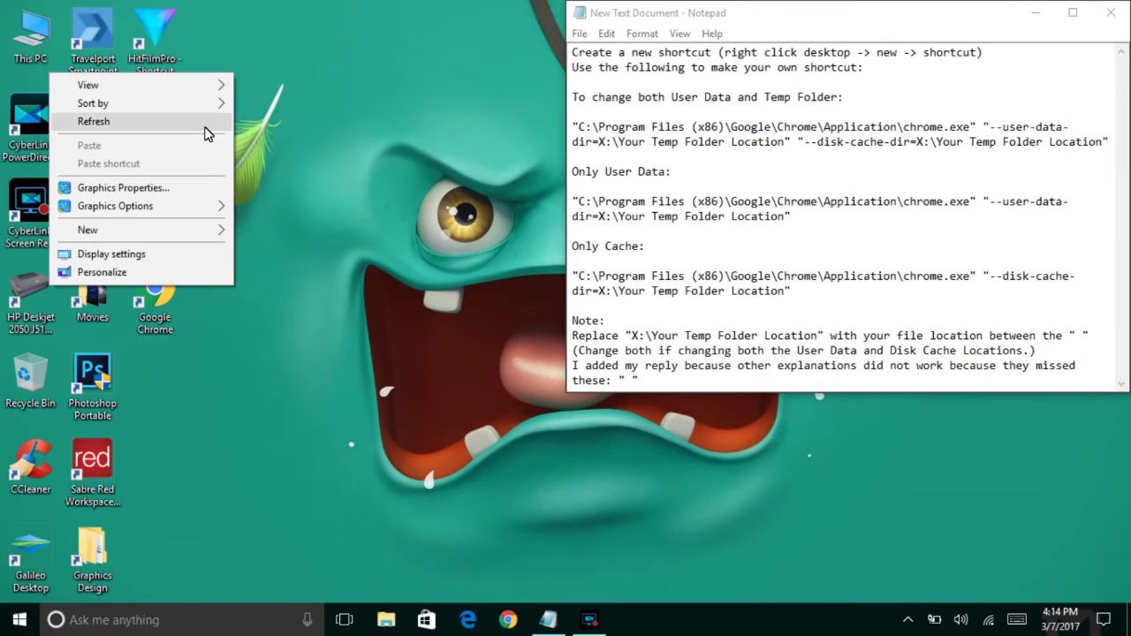
click(207, 122)
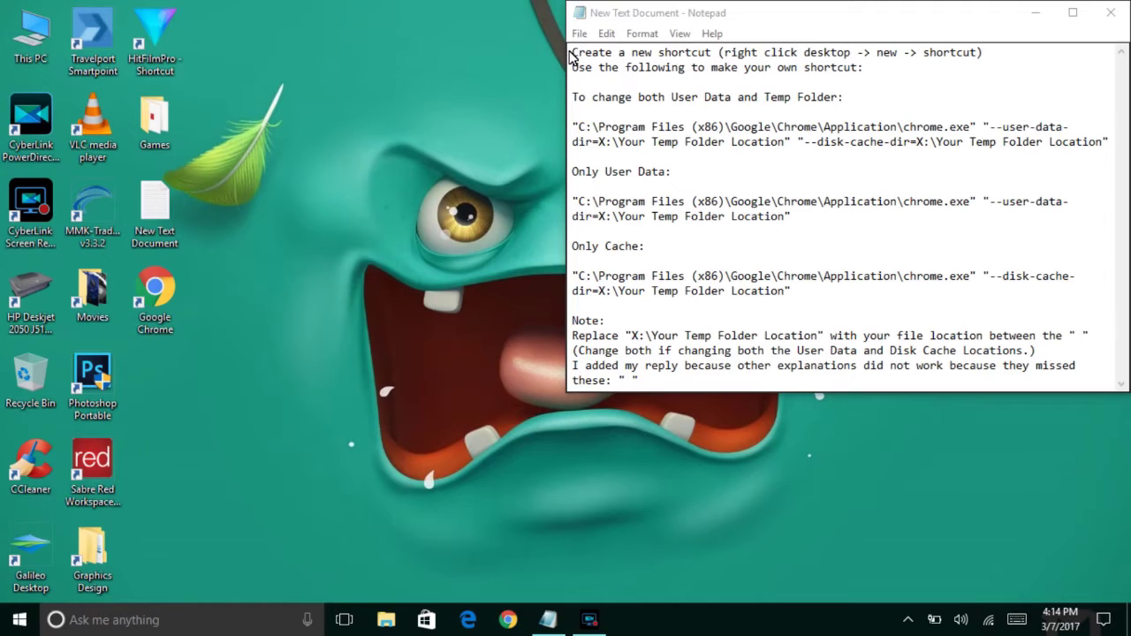
drag(570, 53, 871, 79)
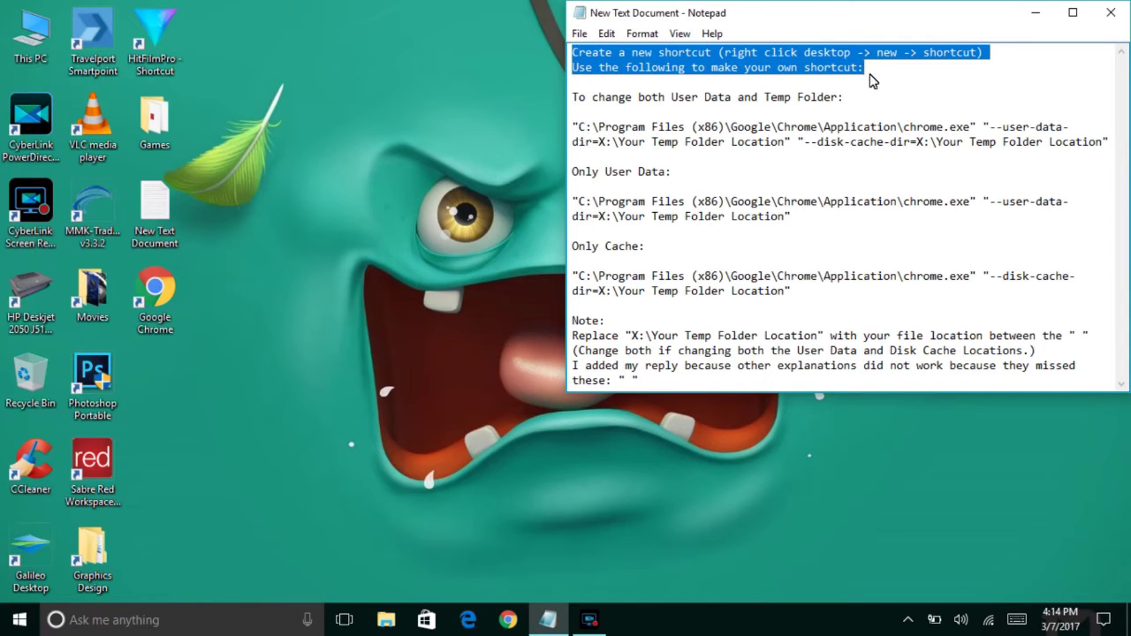
Start a New > Shortcut from the desktop and move the wizard beside the notes
click(797, 427)
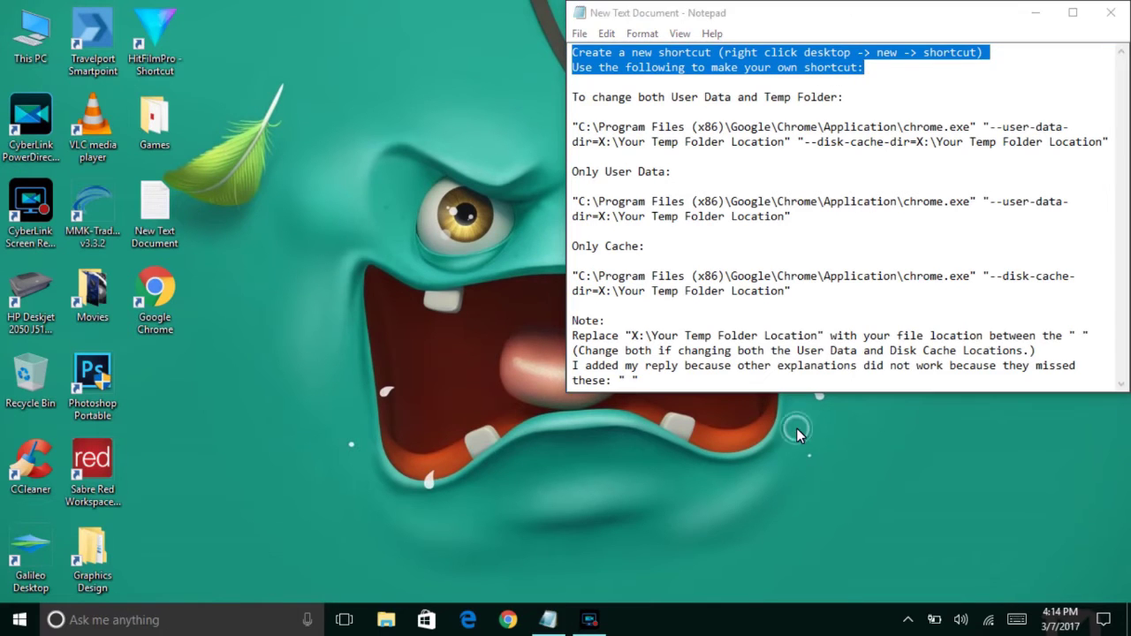
right_click(796, 427)
mouse_move(698, 371)
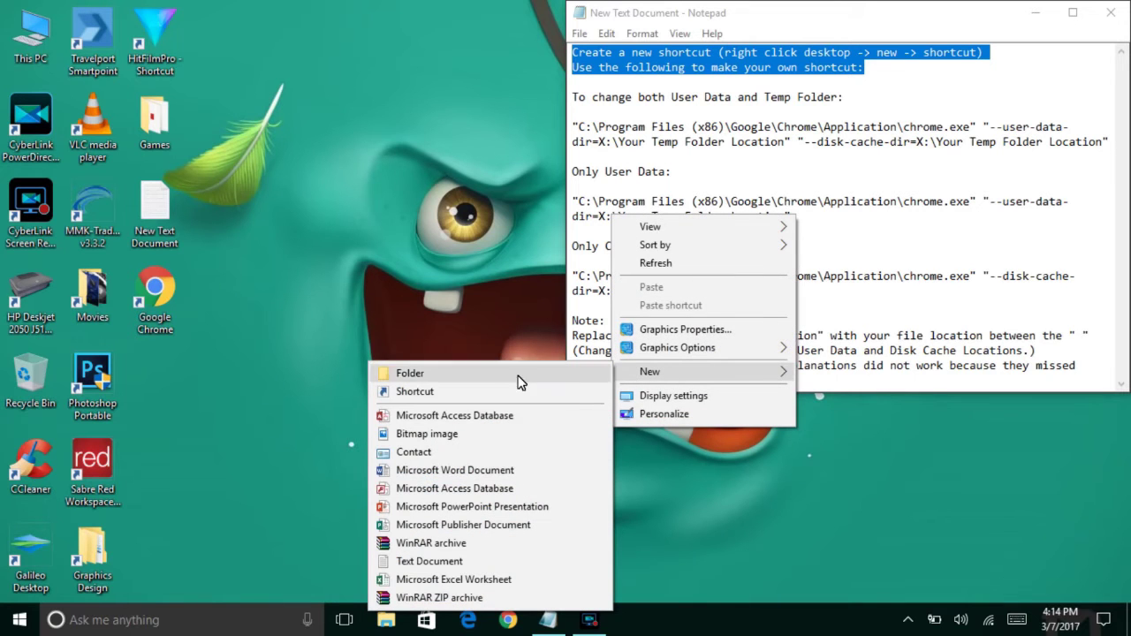
click(477, 395)
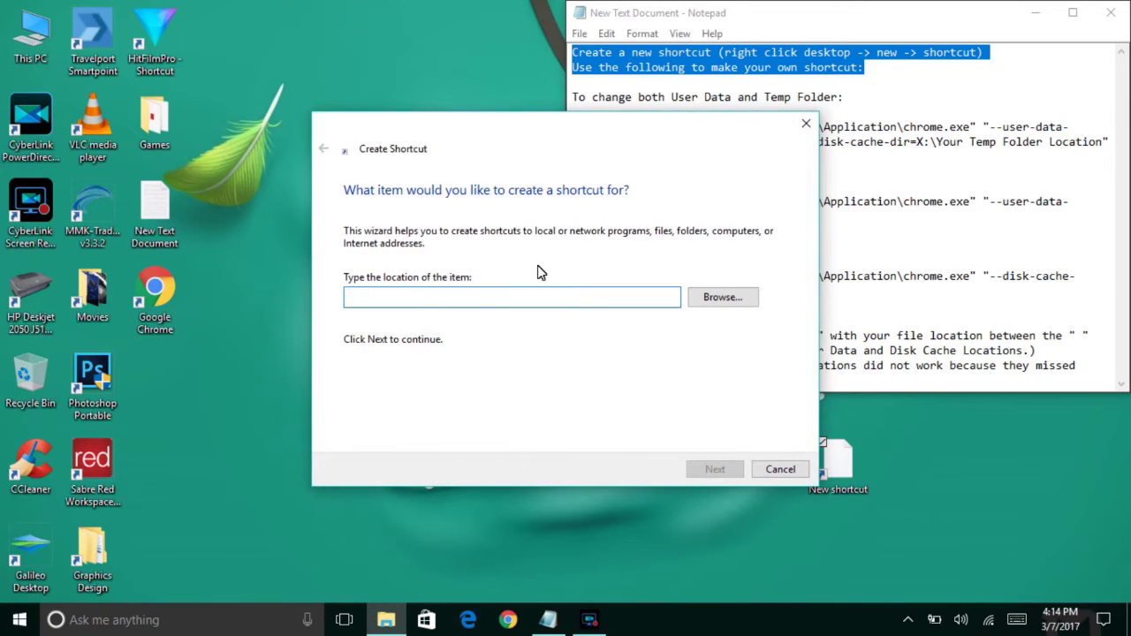
drag(553, 135, 391, 256)
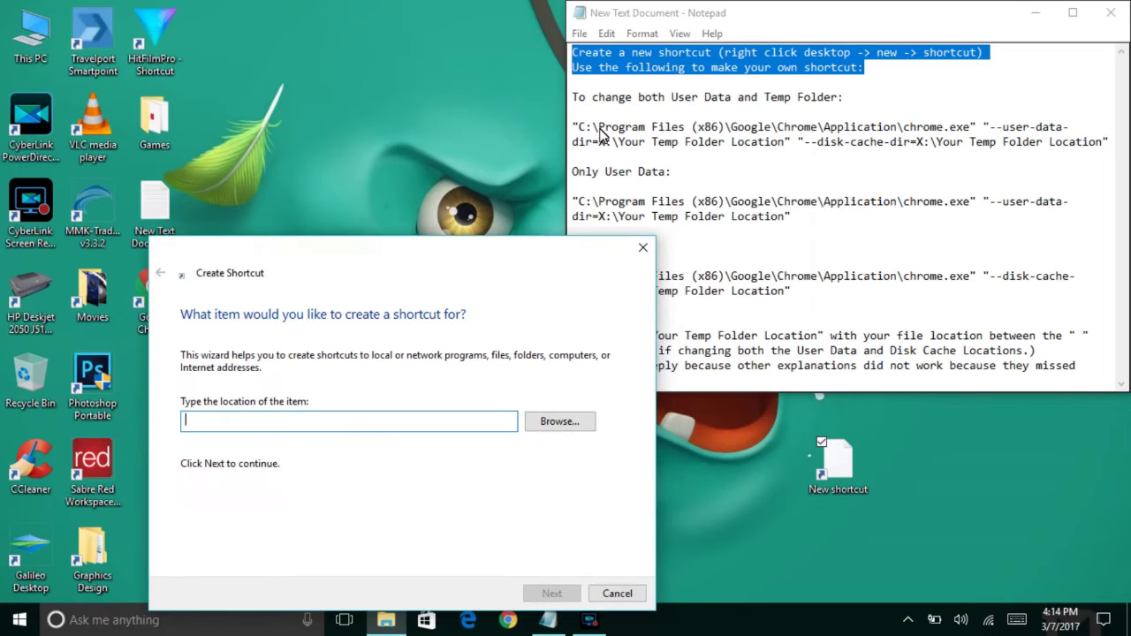
click(707, 132)
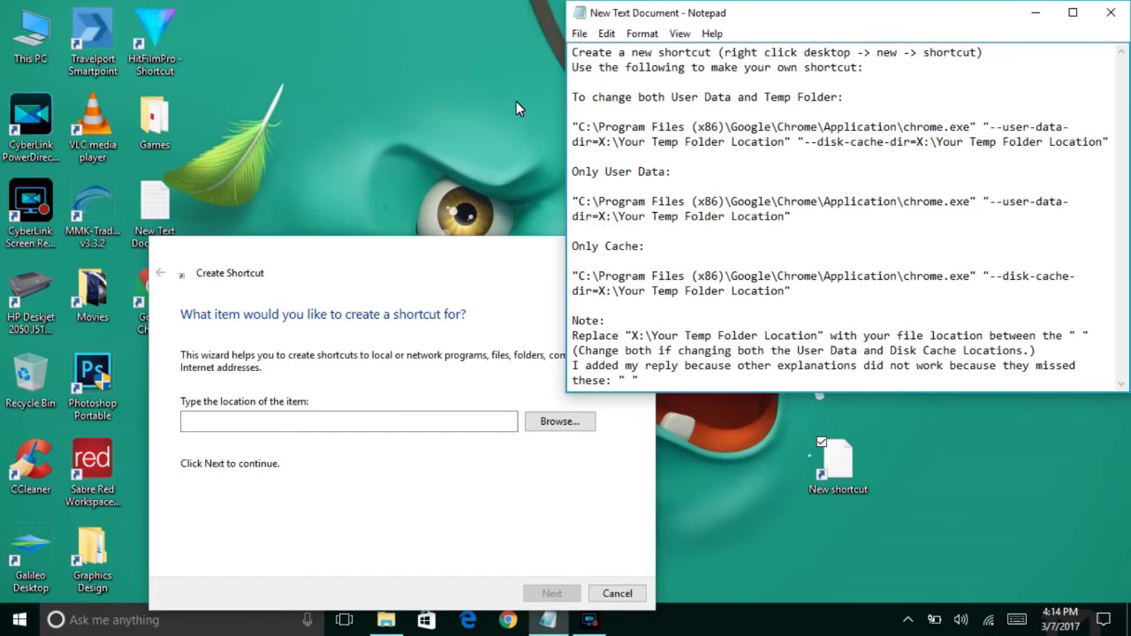
Copy the two-line Chrome command for changing both folders from the Notepad notes
drag(572, 97, 863, 110)
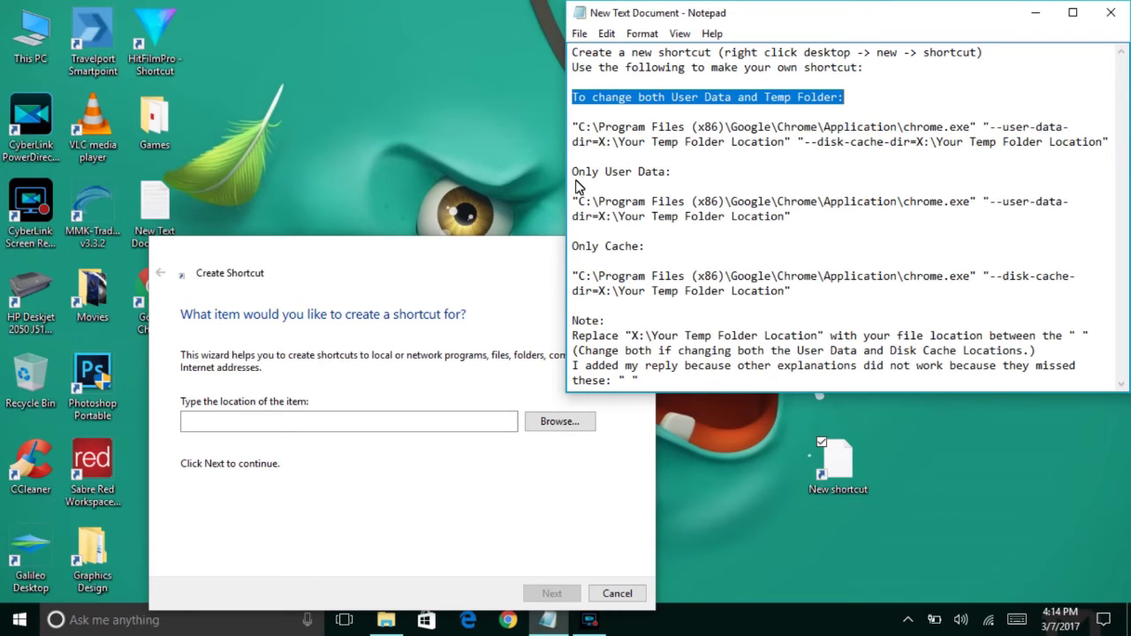
drag(574, 248, 645, 250)
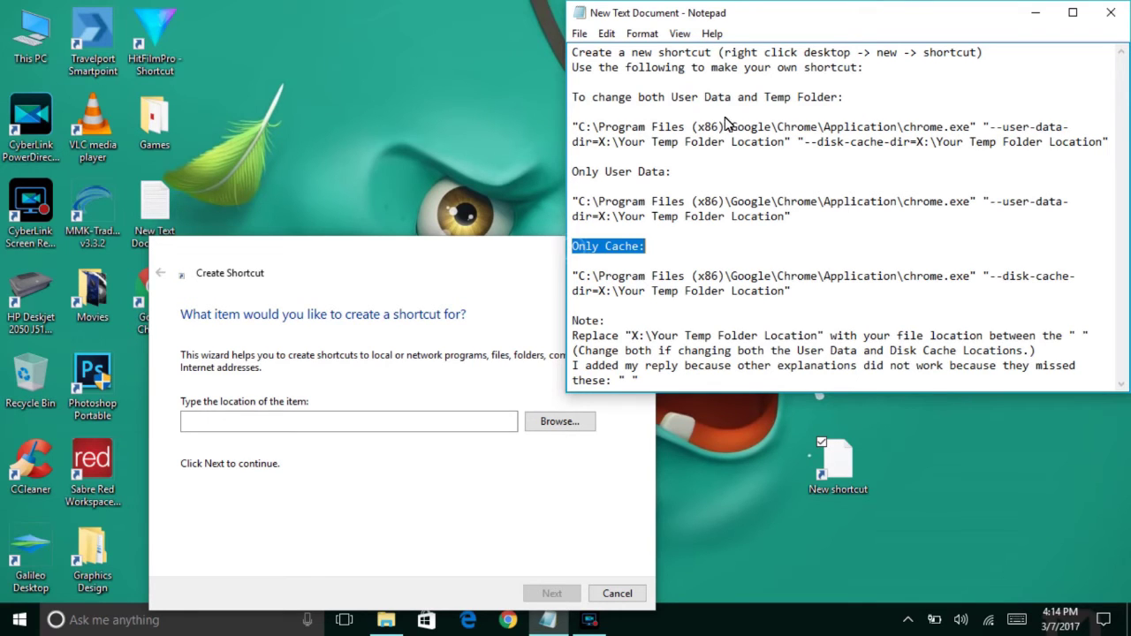
drag(612, 129, 581, 130)
click(580, 130)
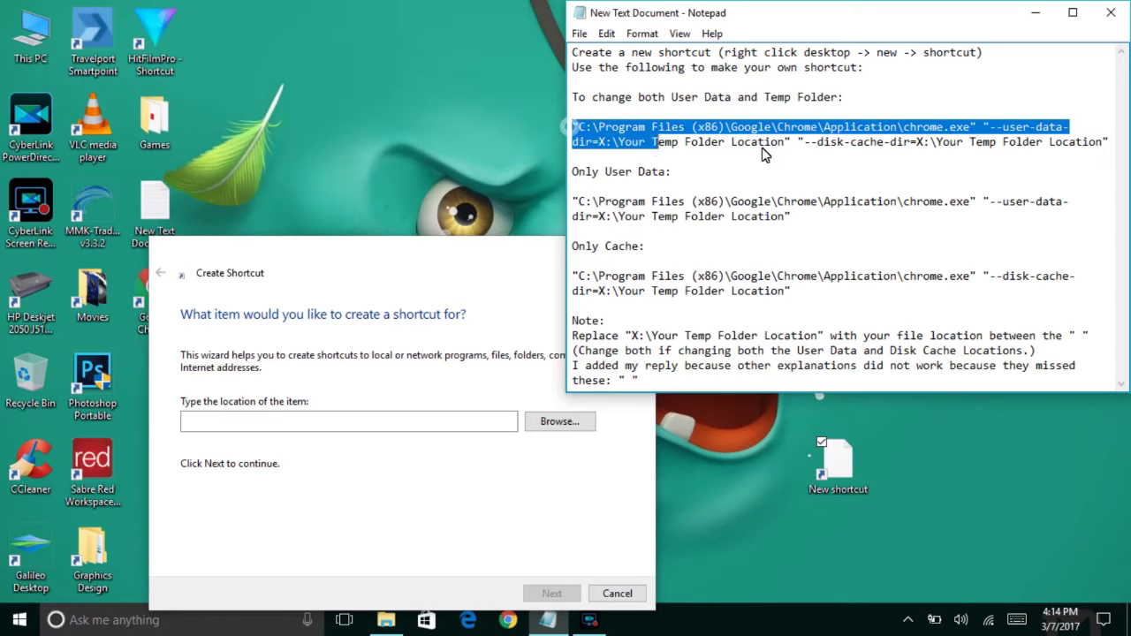
drag(571, 131, 1109, 141)
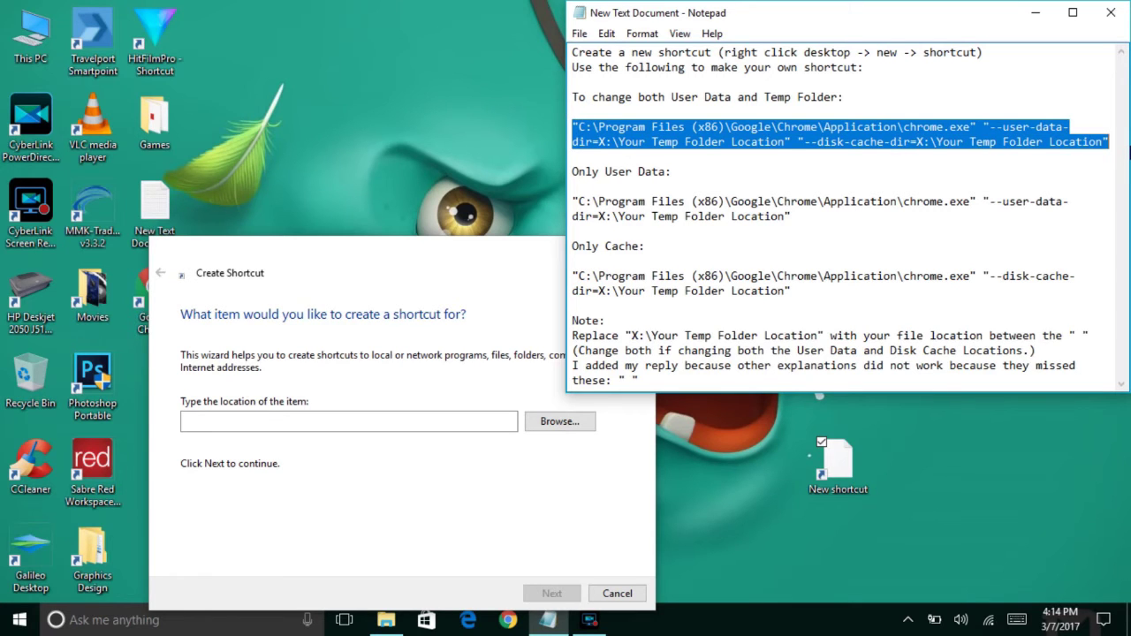
right_click(852, 143)
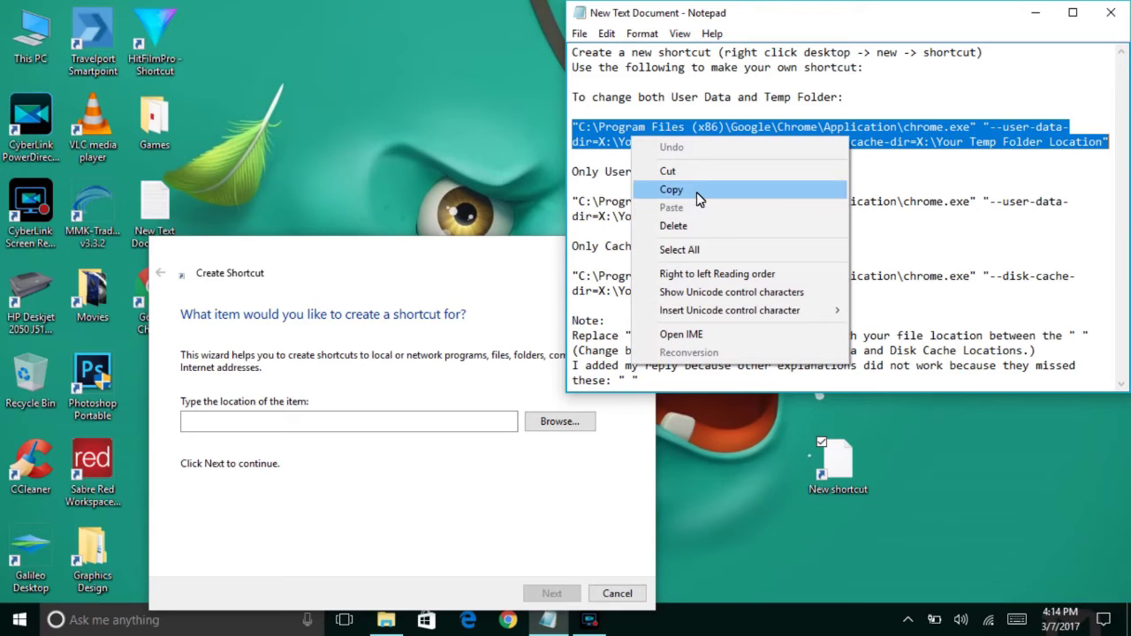
click(699, 196)
Paste the command into the shortcut location box, minimize Notepad and move the wizard aside
right_click(411, 423)
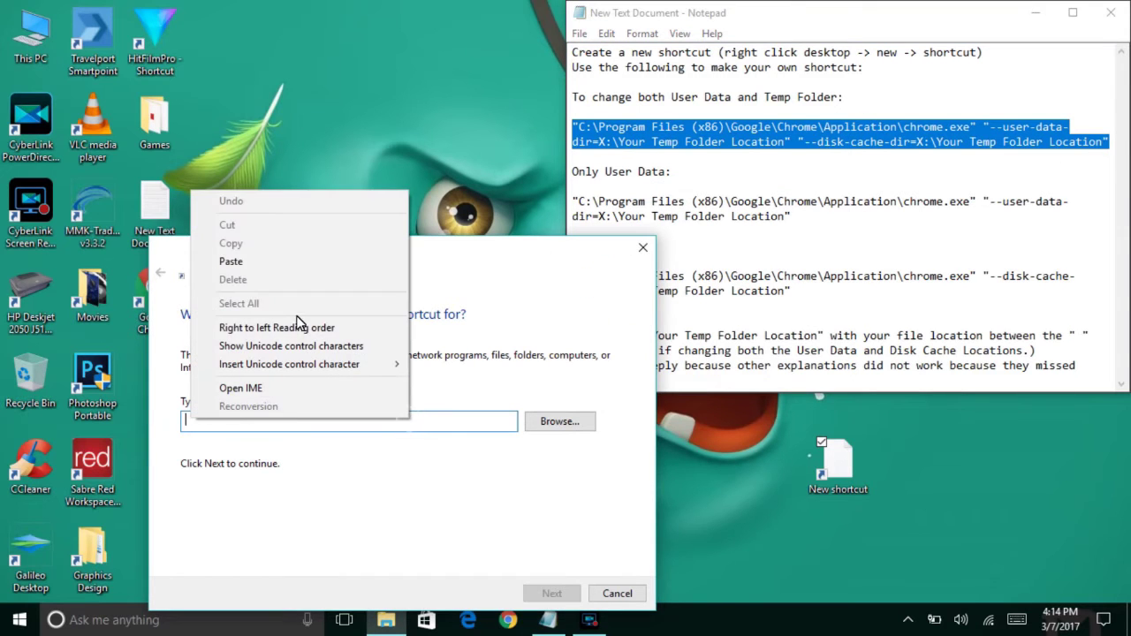
click(288, 263)
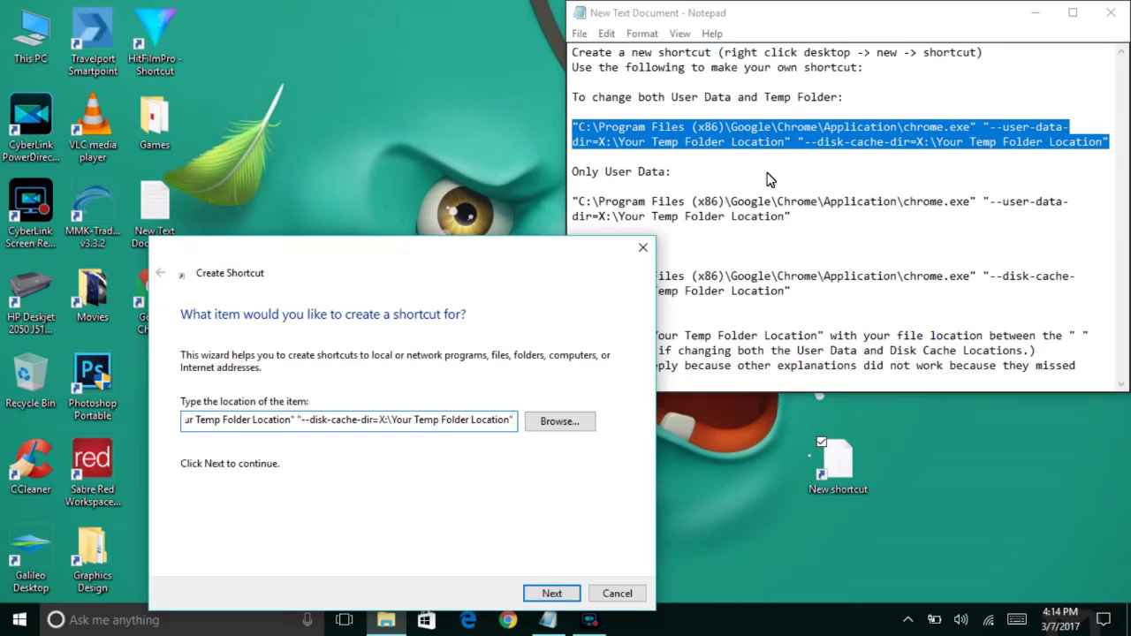
click(835, 249)
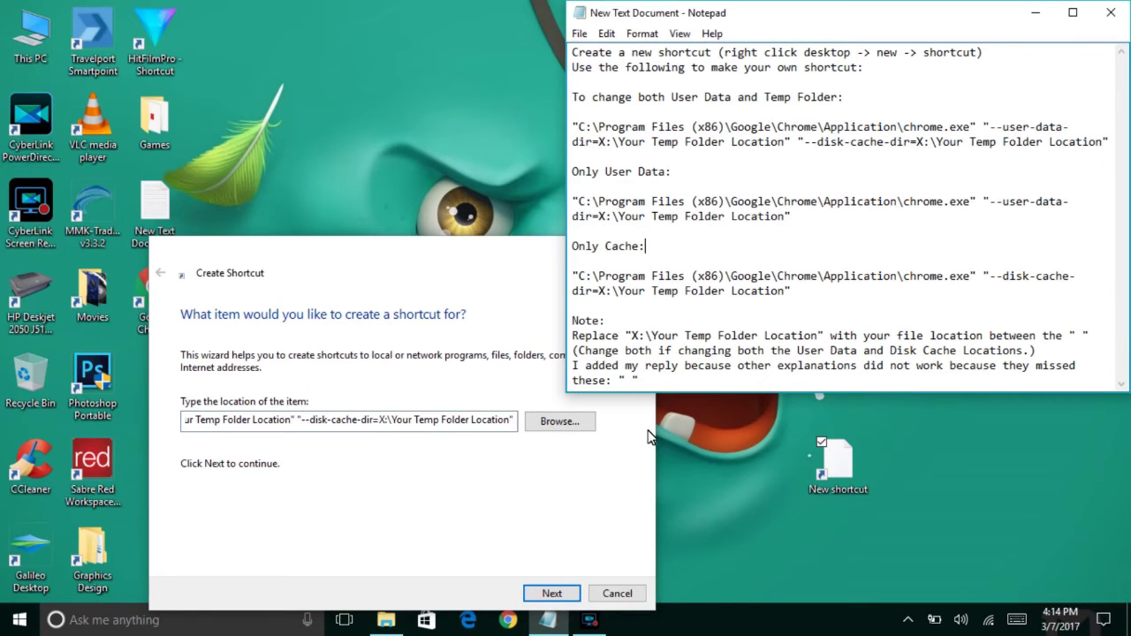
click(1035, 12)
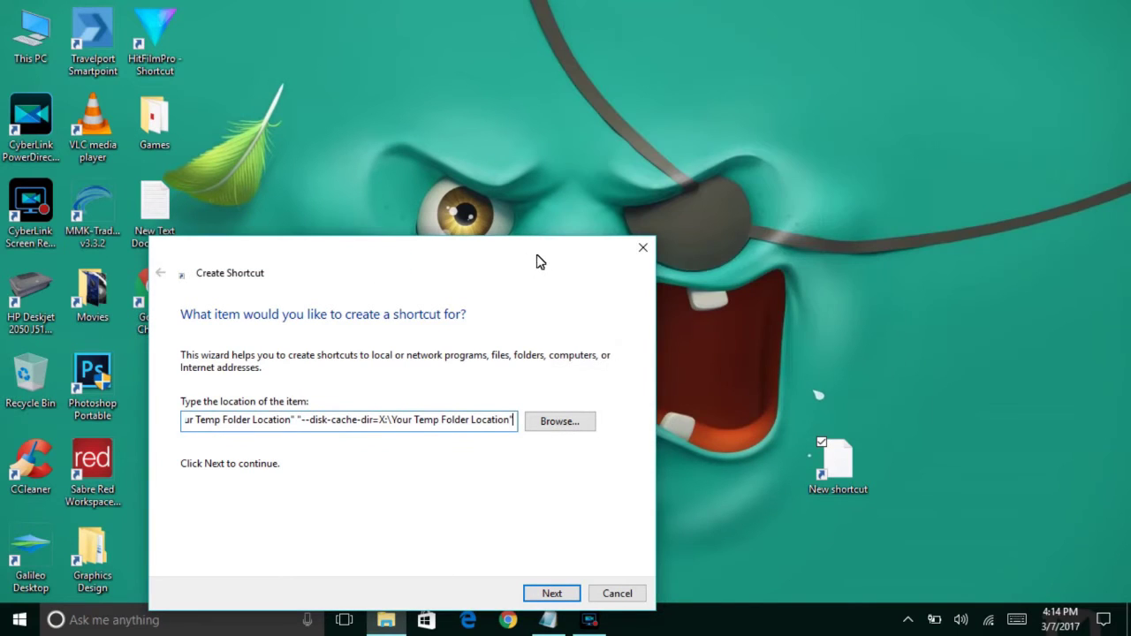
mouse_move(536, 255)
mouse_down()
mouse_move(954, 30)
mouse_move(951, 43)
mouse_up()
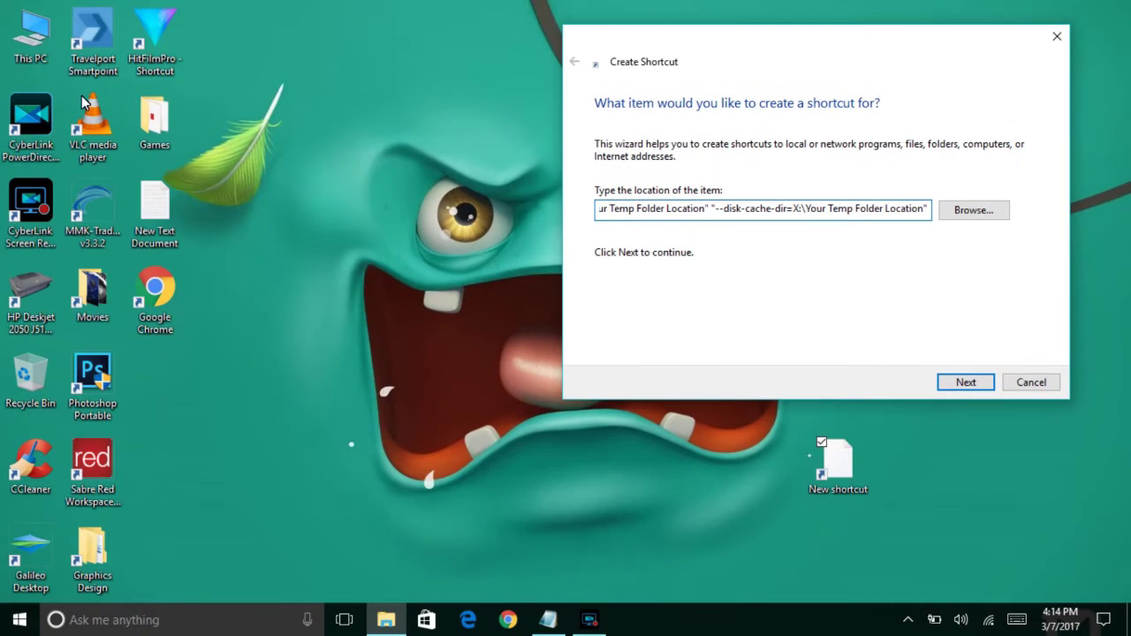
double_click(24, 55)
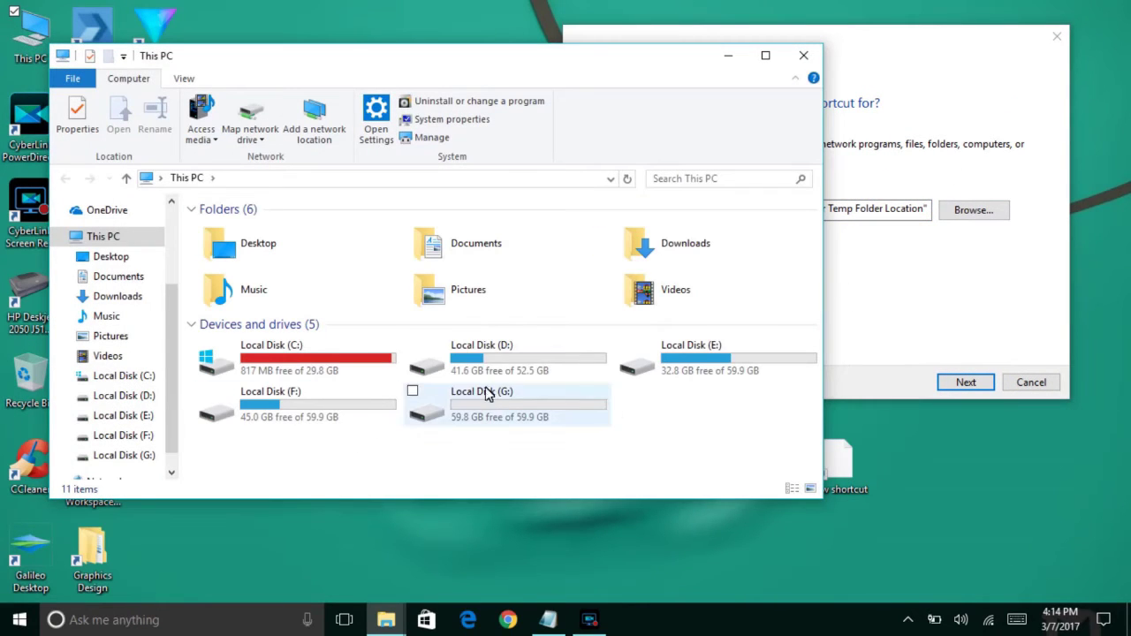
Create a new folder named 'Chrome temp' on Local Disk (D:)
double_click(515, 359)
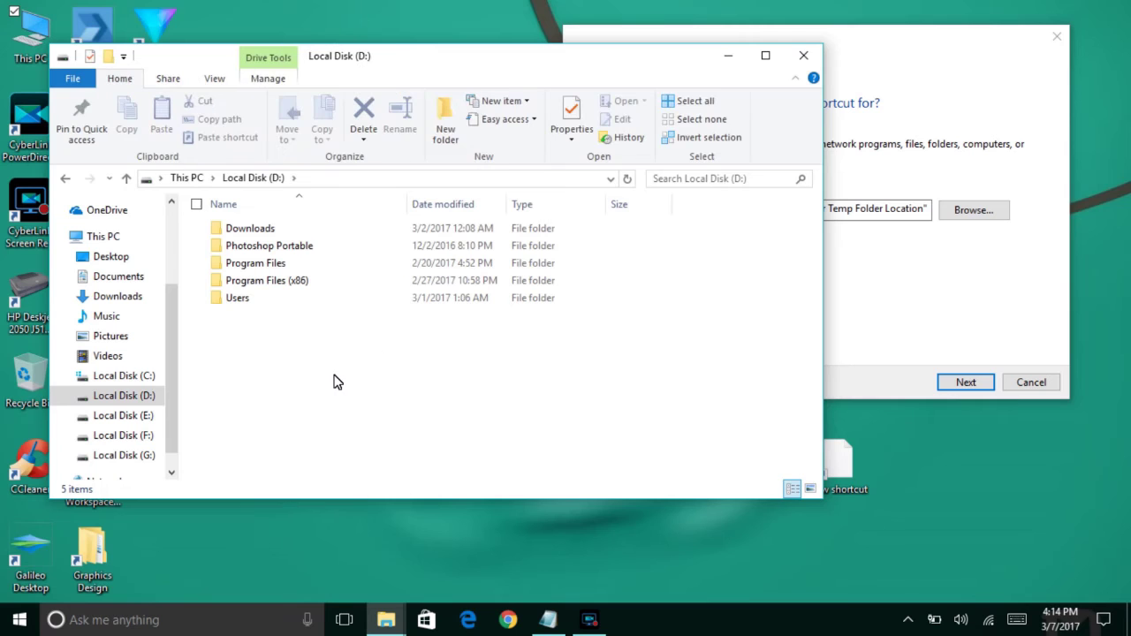
right_click(270, 375)
mouse_move(234, 336)
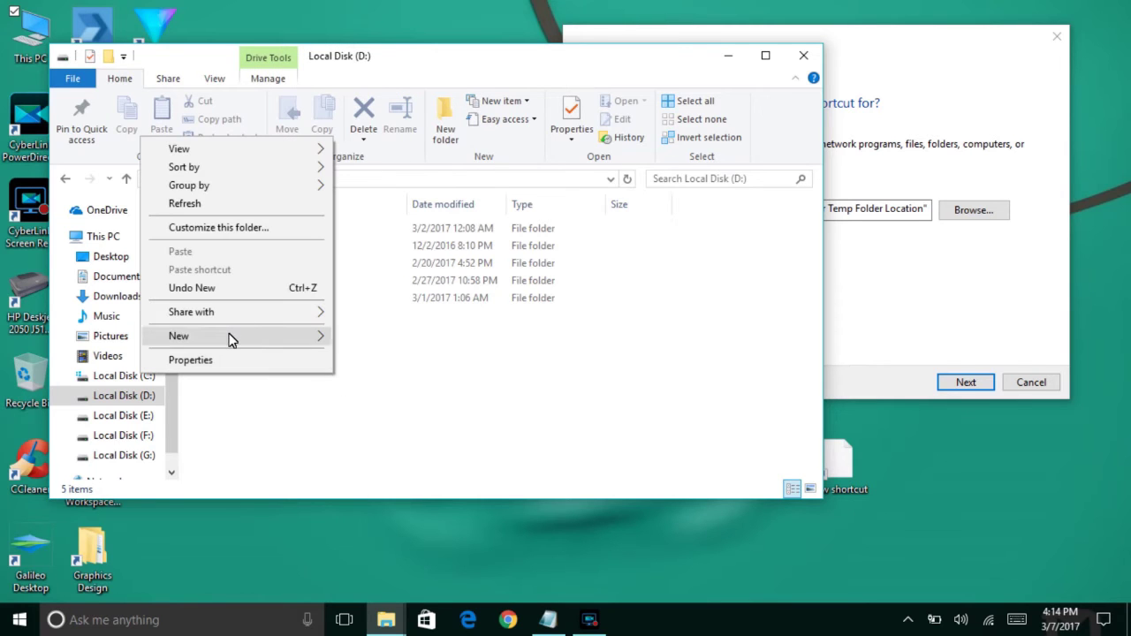
click(409, 337)
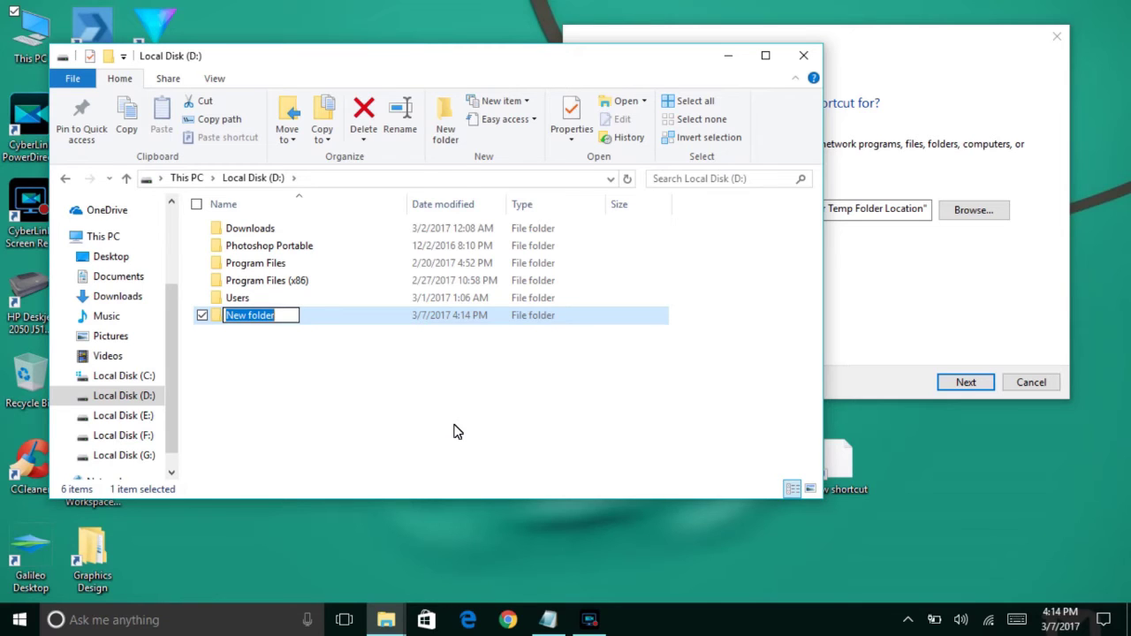
text(C)
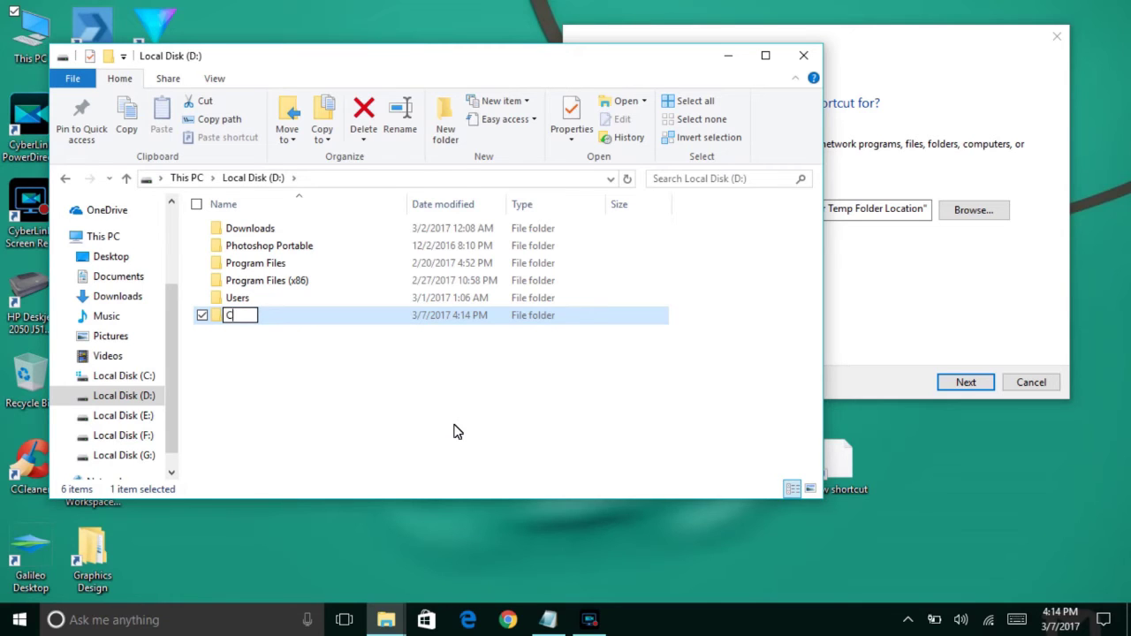
text(hormoe)
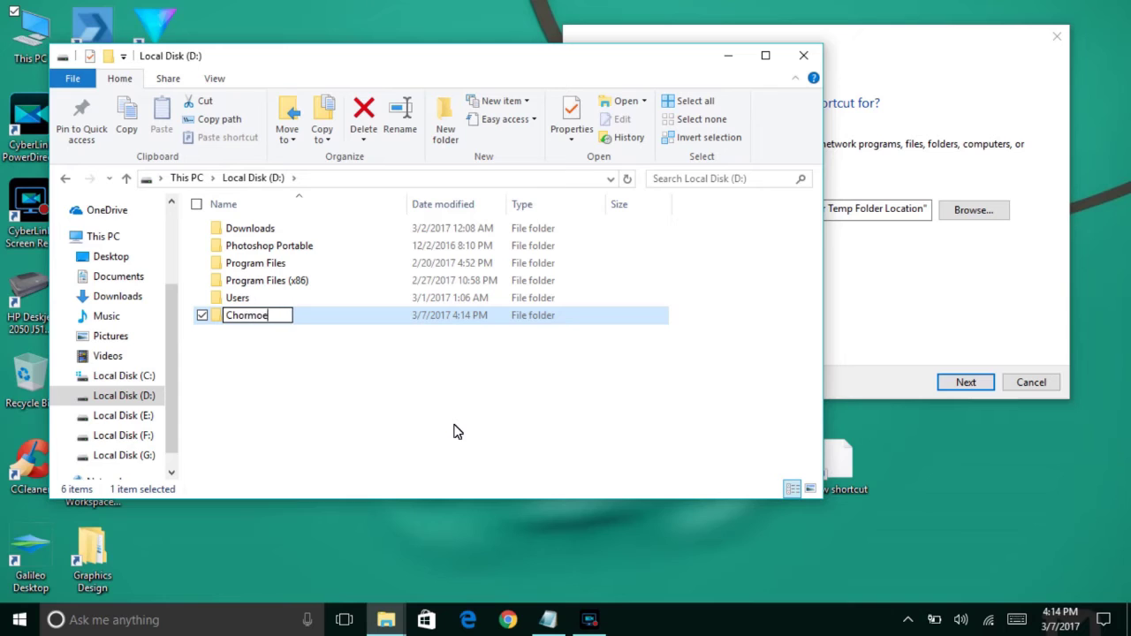
key(BackSpace)
key(BackSpace)
key(BackSpace)
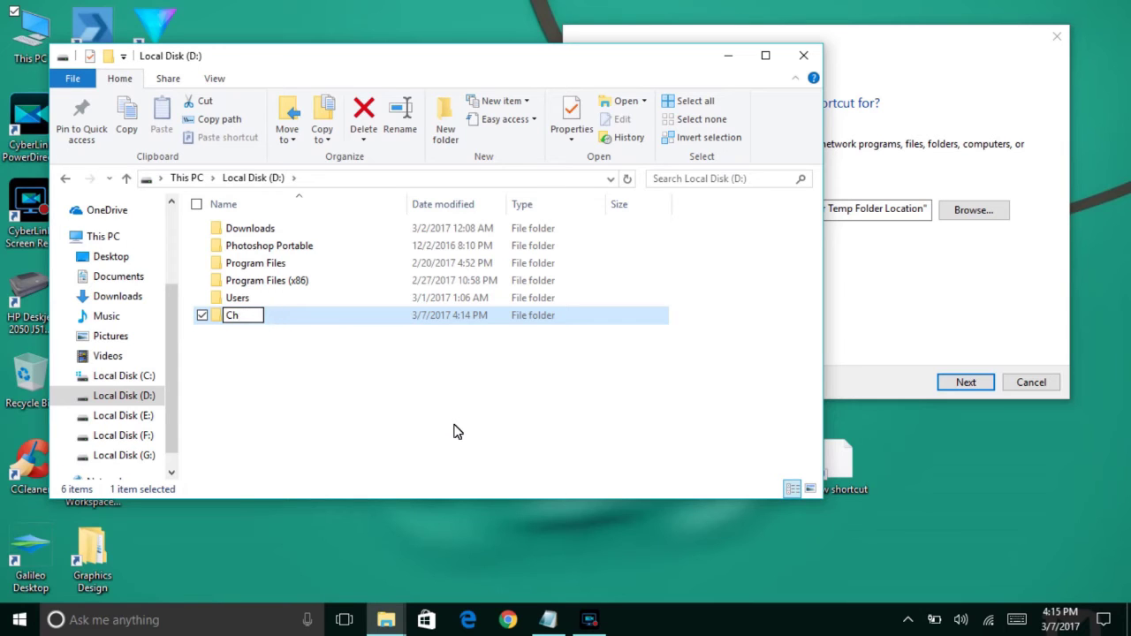
text(rome temp)
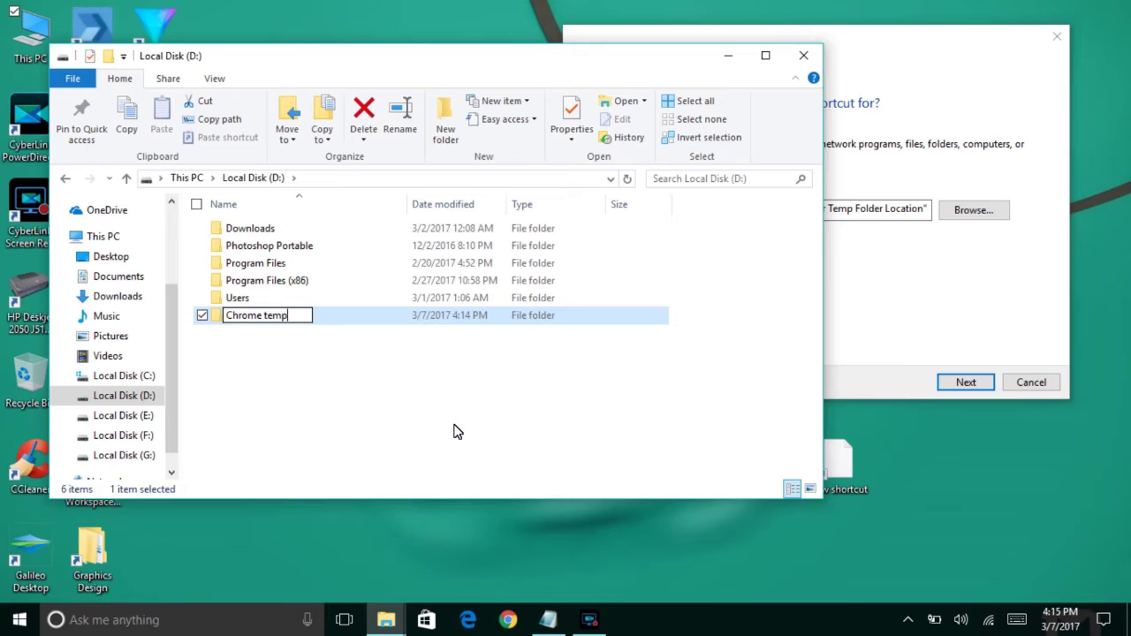
key(Return)
key(Return)
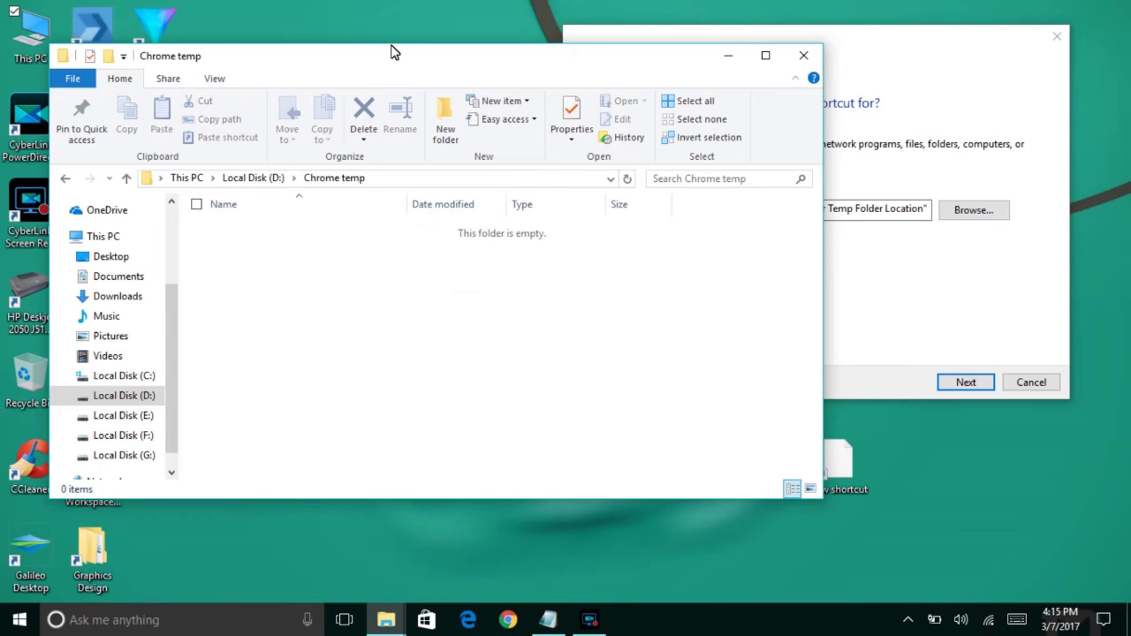
Copy the folder path D:\Chrome temp from Explorer's address bar
click(418, 183)
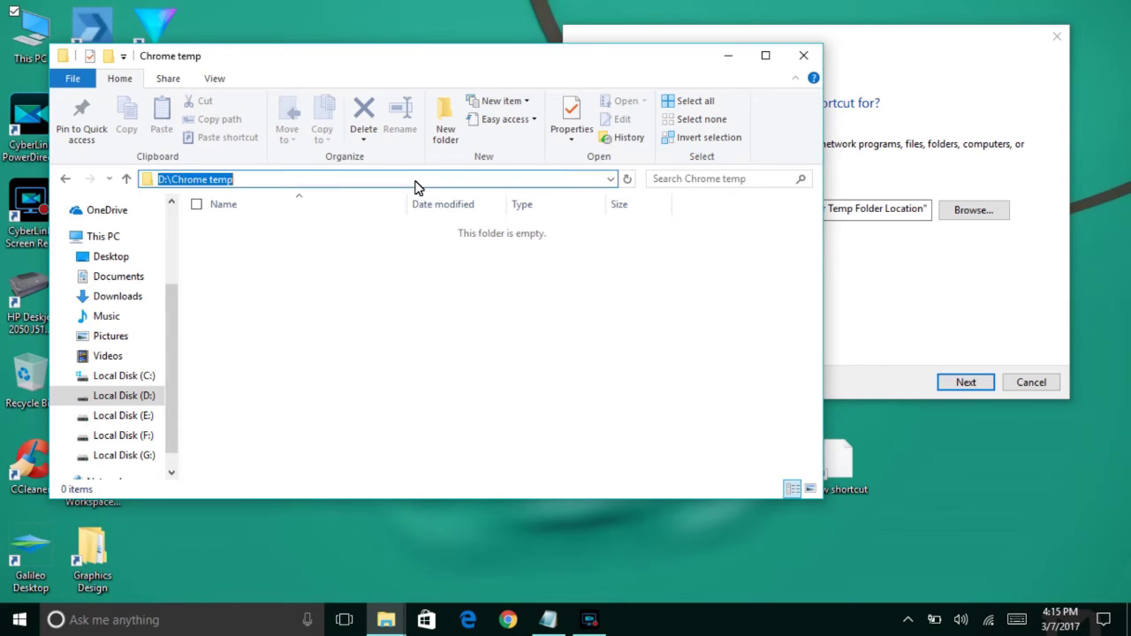
right_click(418, 183)
click(292, 233)
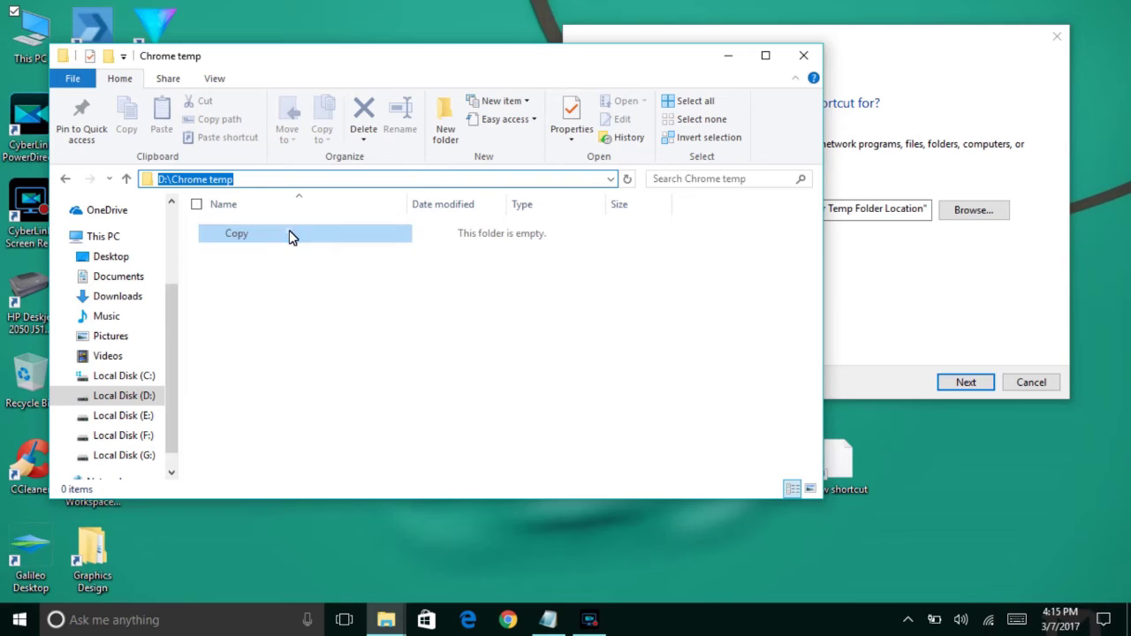
click(997, 266)
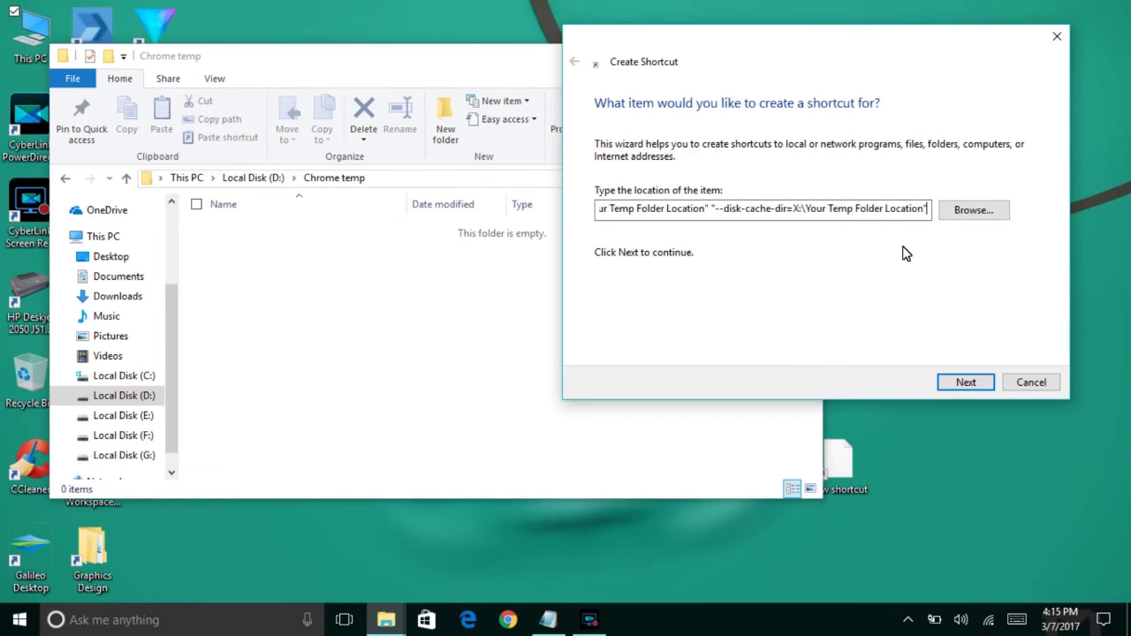
click(548, 620)
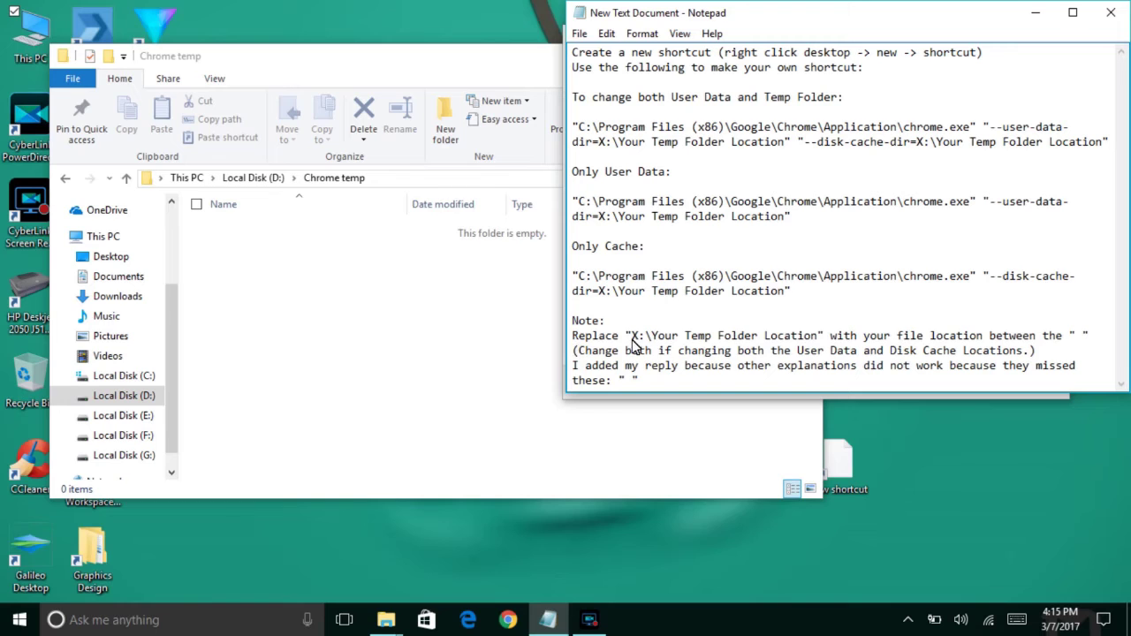
Replace the disk-cache placeholder path in the location with D:\Chrome temp
mouse_move(631, 338)
mouse_down()
mouse_move(746, 363)
mouse_move(846, 335)
mouse_up()
click(847, 339)
click(1035, 12)
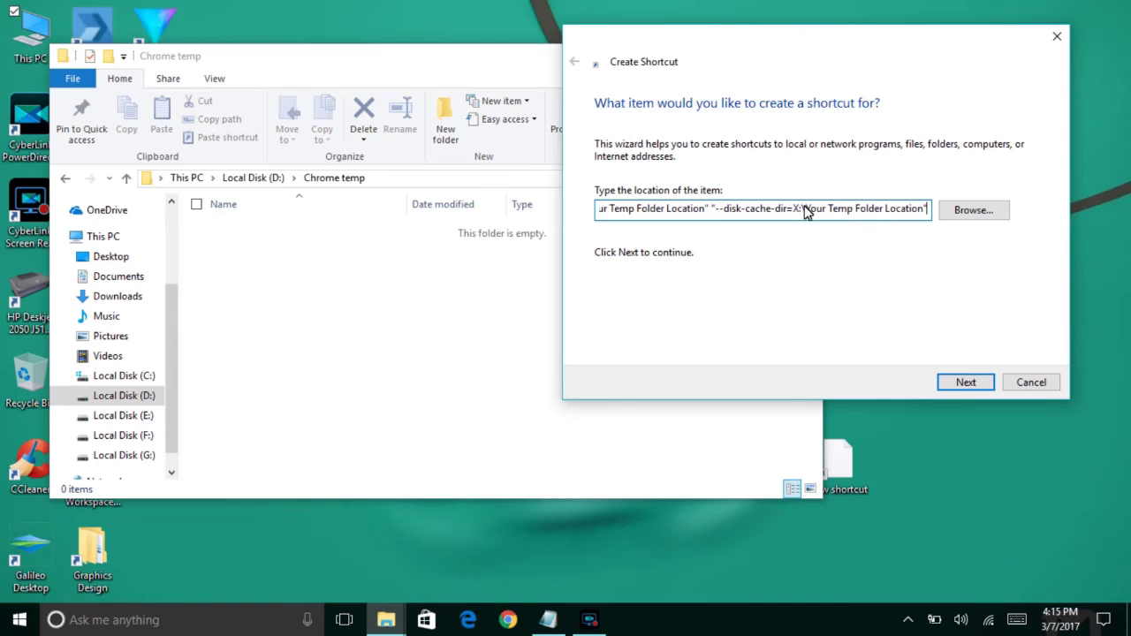
drag(793, 214, 926, 218)
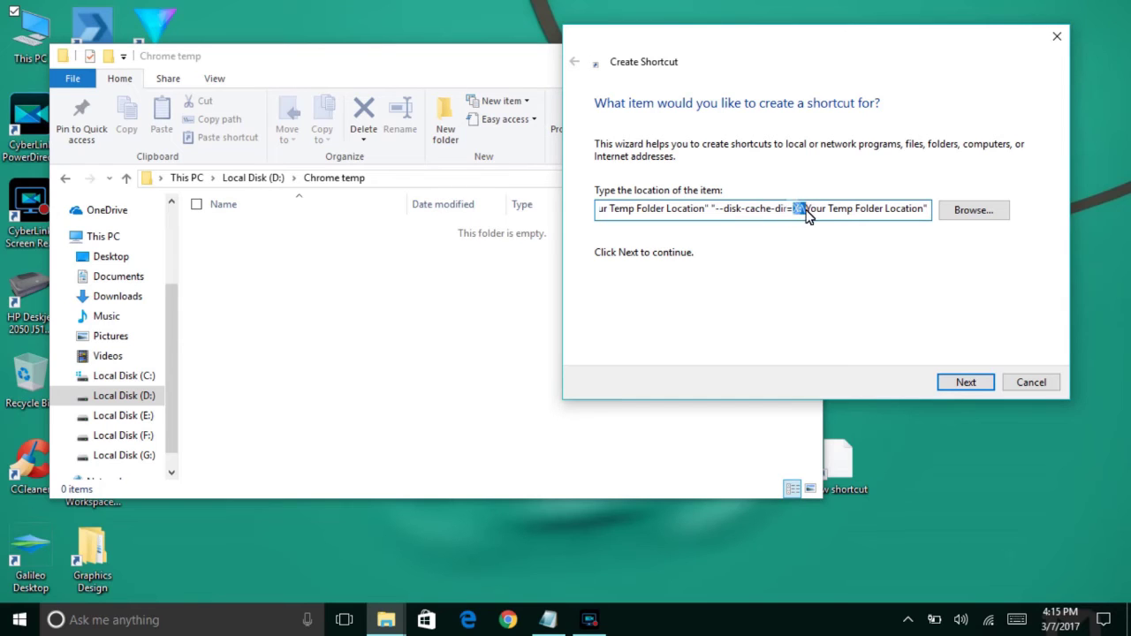
right_click(883, 215)
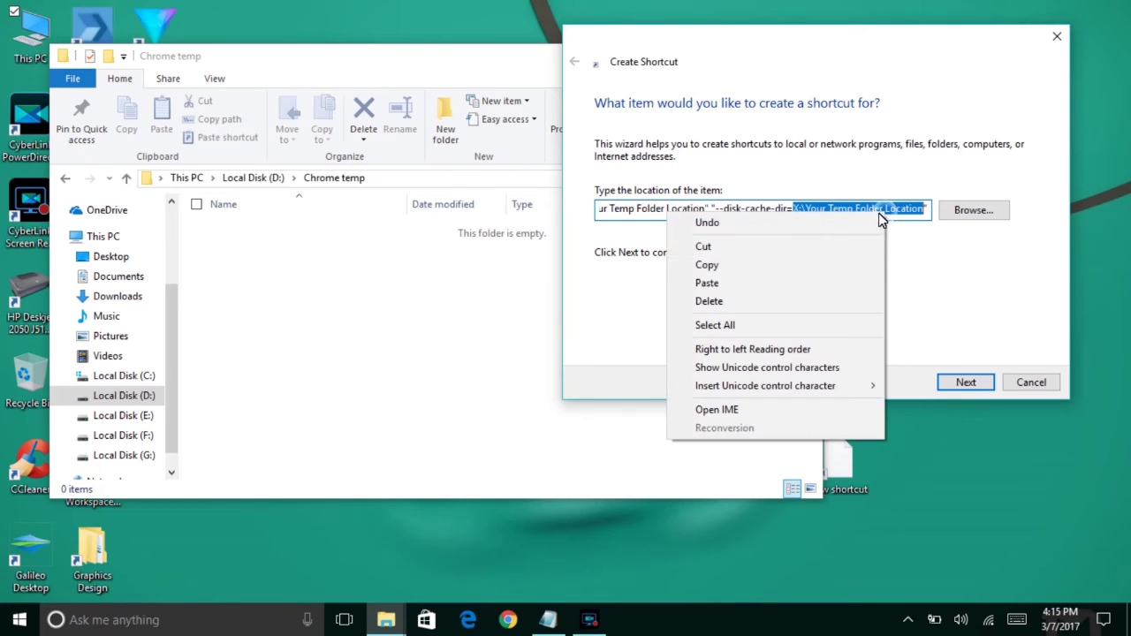
click(745, 283)
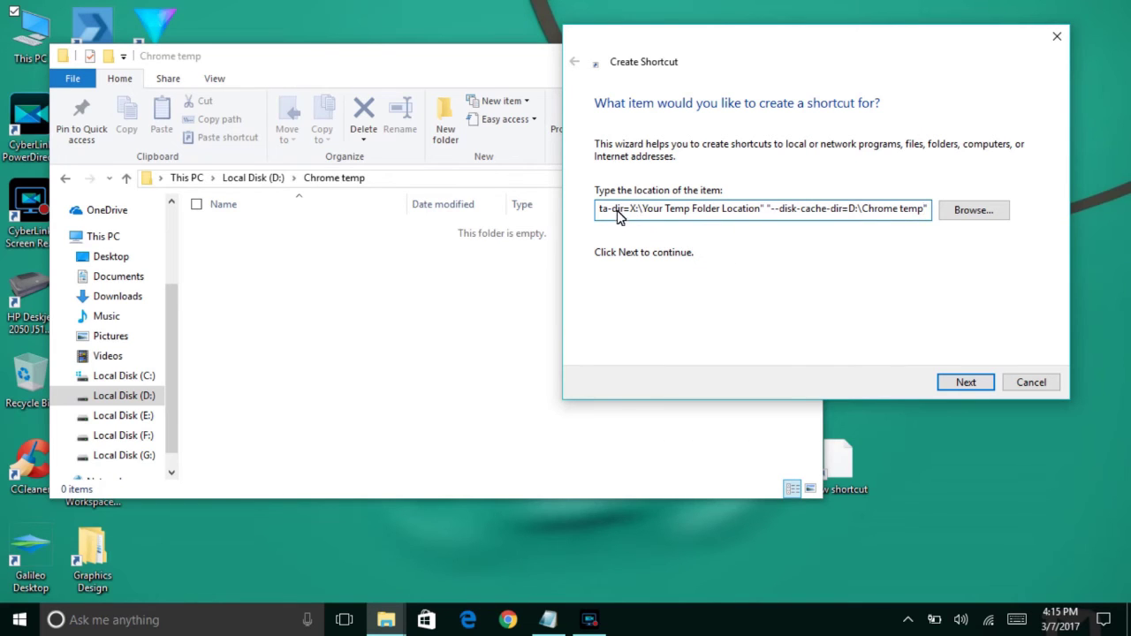
Replace the user-data placeholder with D:\Chrome temp and finish the 'chrome' shortcut
drag(638, 217, 763, 218)
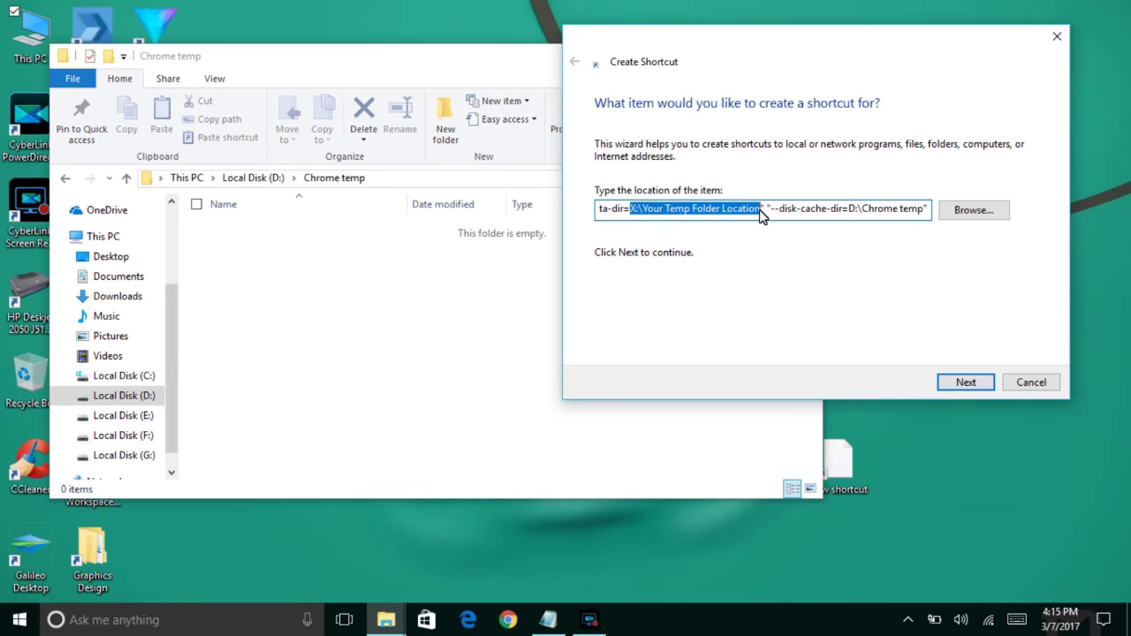
right_click(684, 221)
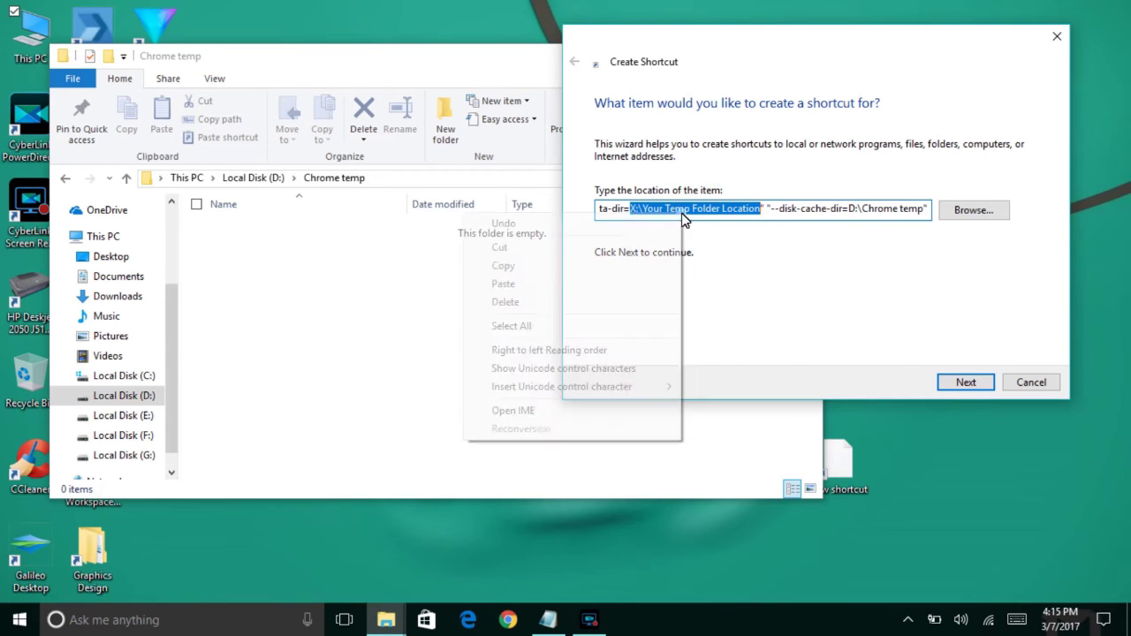
click(545, 283)
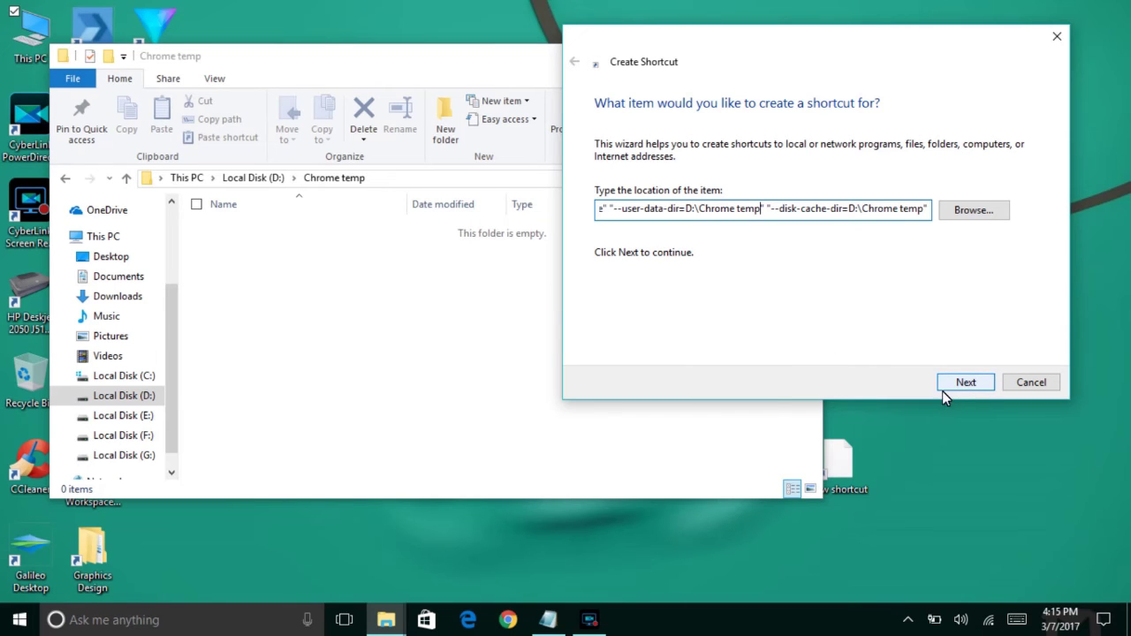
click(947, 389)
click(950, 386)
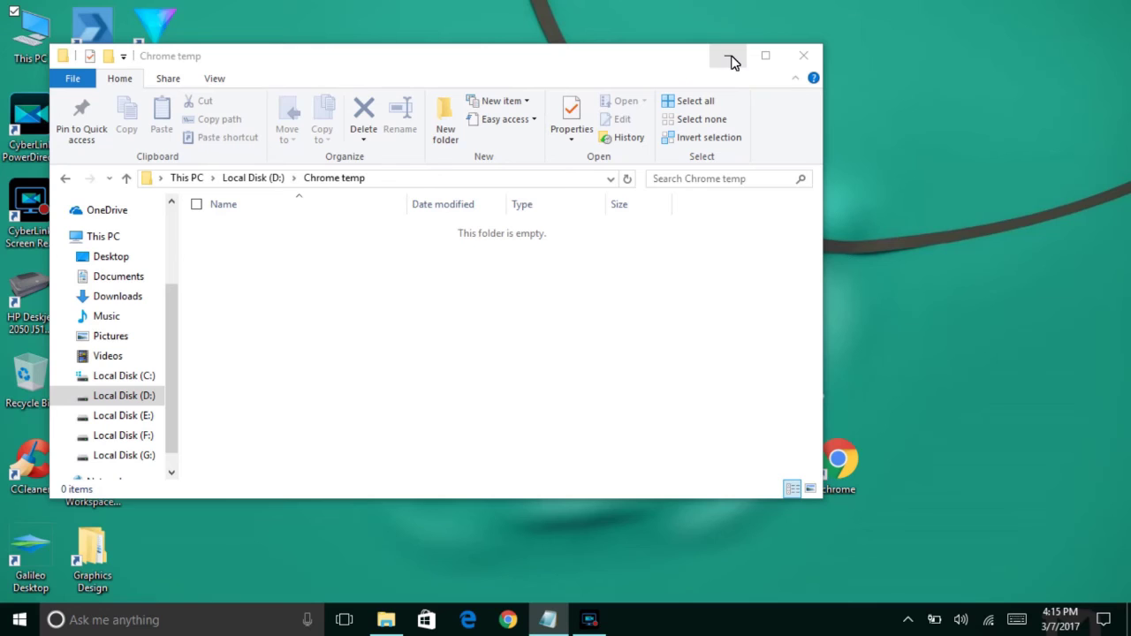
Launch Chrome from the new chrome desktop shortcut, opening its first-run welcome page
click(733, 62)
mouse_move(951, 425)
mouse_down()
mouse_move(778, 579)
mouse_move(846, 459)
mouse_up()
double_click(846, 478)
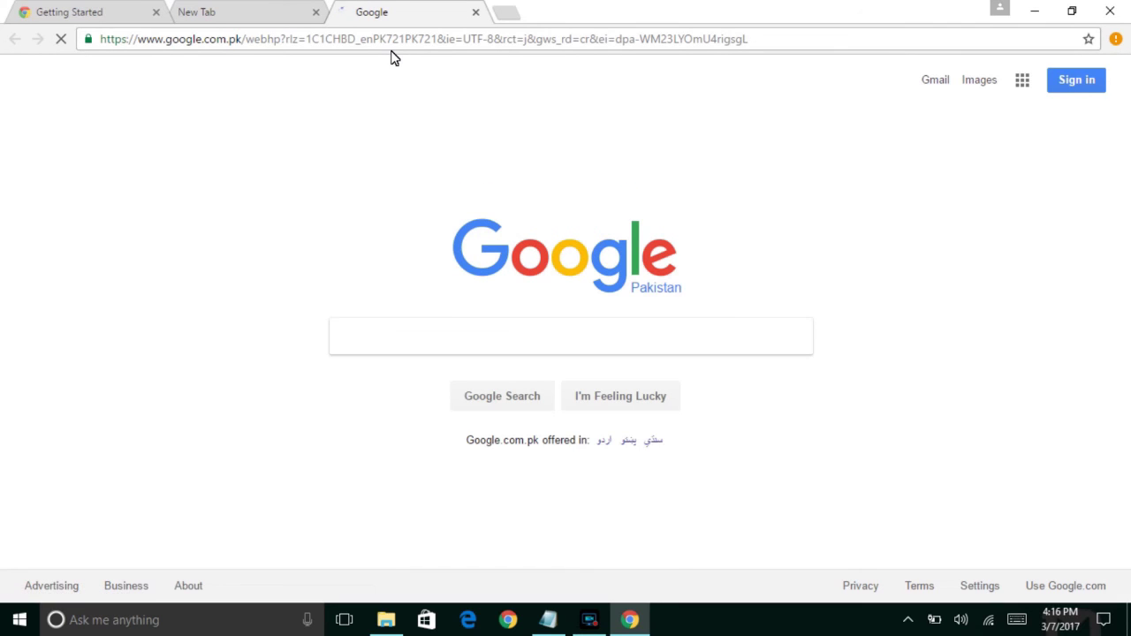
text(be)
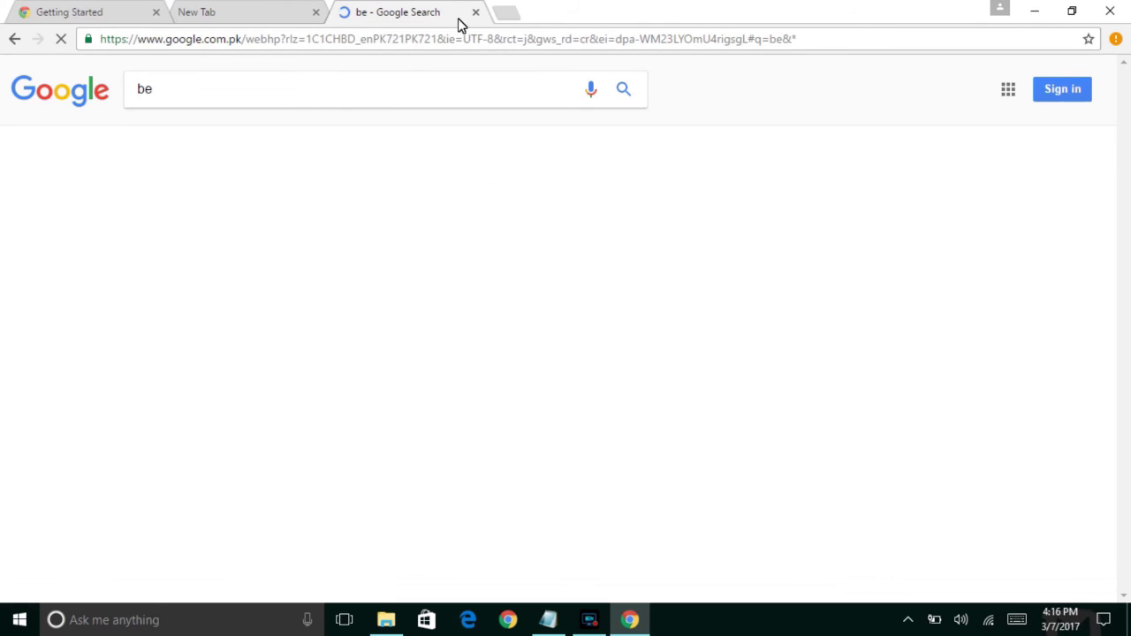
Minimize the new Chrome window and refresh the desktop showing the chrome shortcut
click(1035, 10)
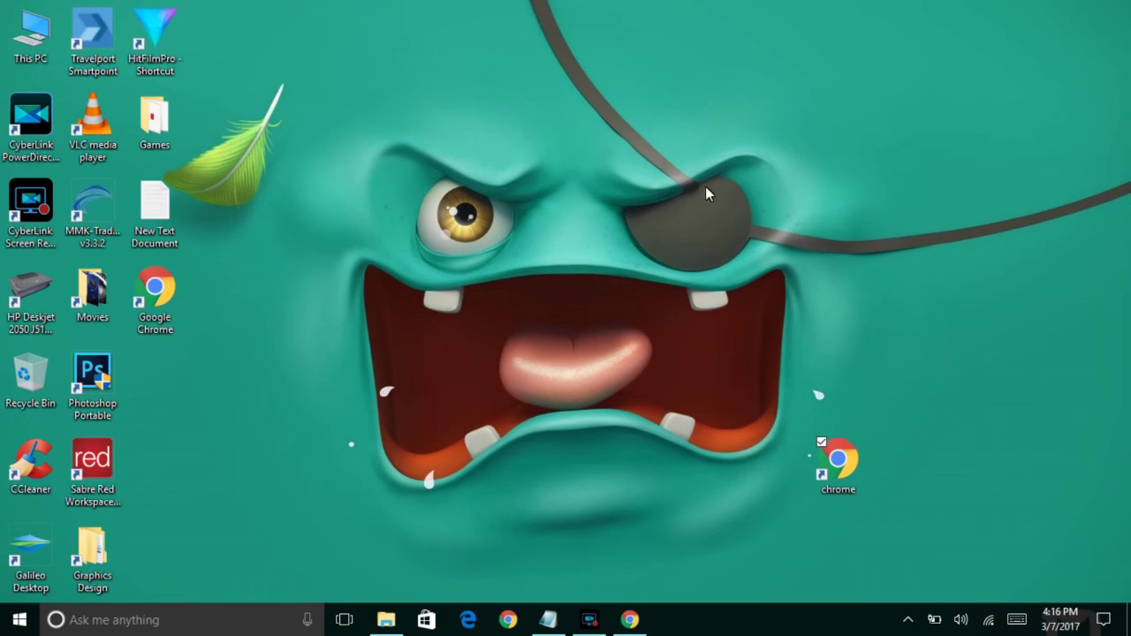
right_click(520, 162)
click(462, 212)
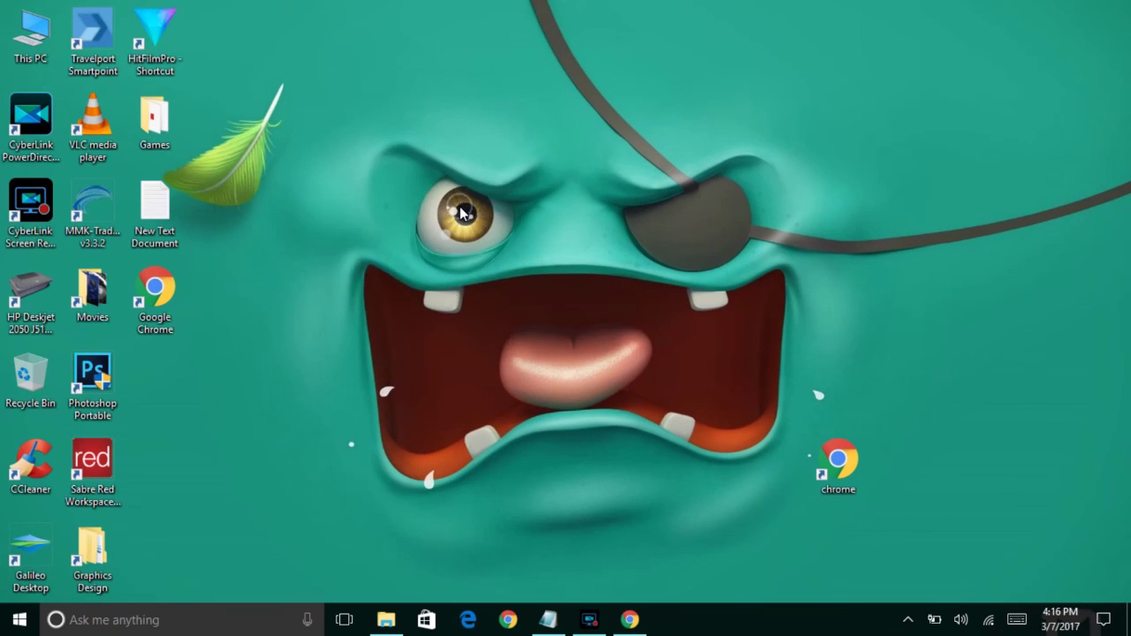